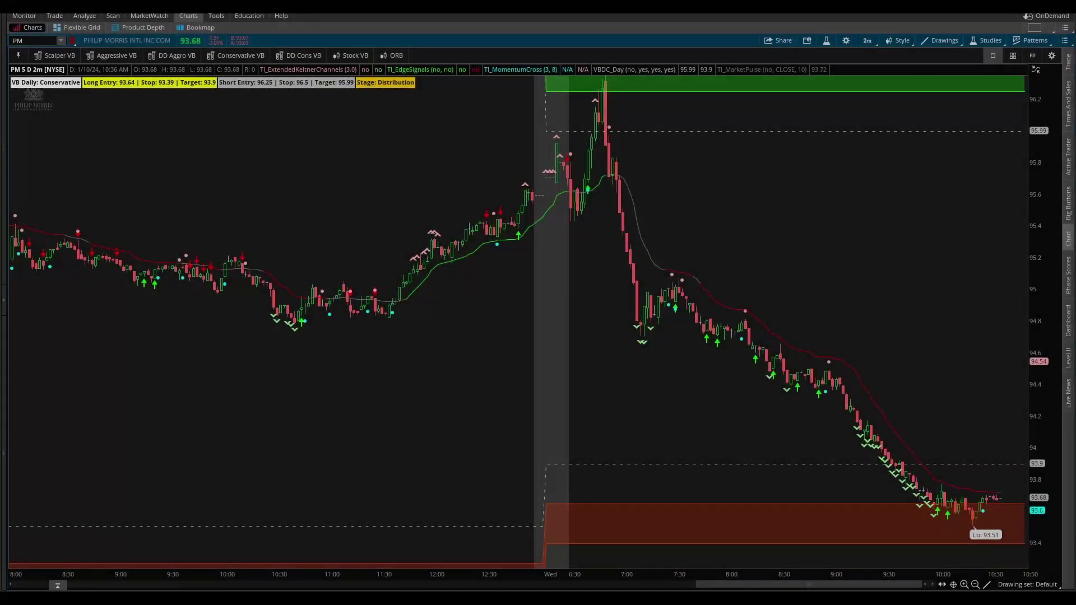
Annotate the PM chart and ticker, then bring up the Volatility Box scanner and move it up-left
{"action": "mouse_move", "coordinate": [630, 464]}
{"action": "left_mouse_down"}
{"action": "mouse_move", "coordinate": [633, 440]}
{"action": "mouse_move", "coordinate": [652, 459]}
{"action": "mouse_move", "coordinate": [645, 448]}
{"action": "mouse_move", "coordinate": [675, 432]}
{"action": "mouse_move", "coordinate": [653, 468]}
{"action": "mouse_move", "coordinate": [675, 455]}
{"action": "left_mouse_up"}
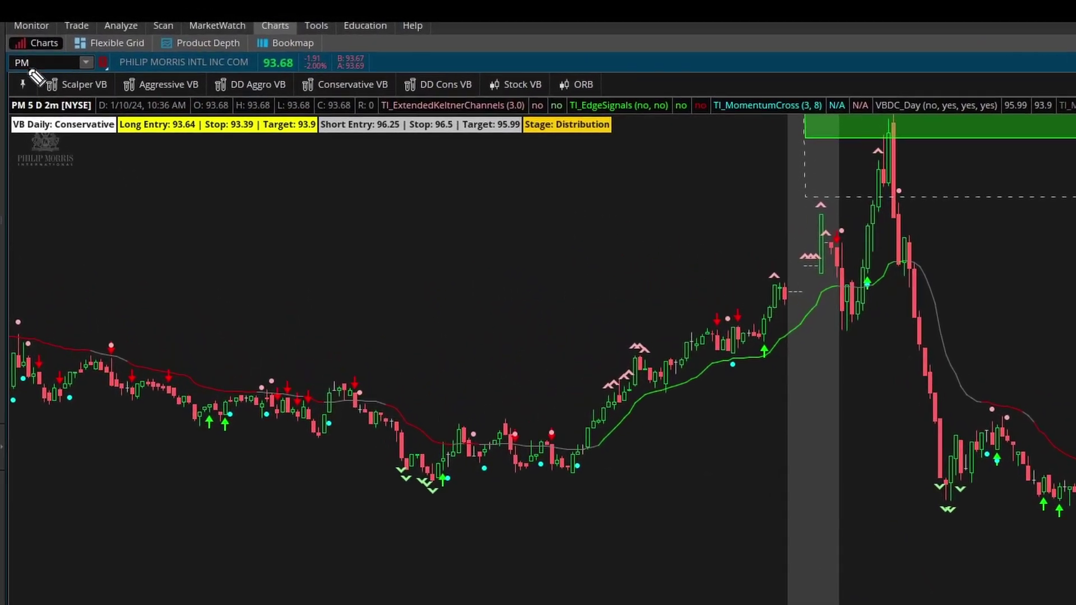
{"action": "left_click_drag", "start_coordinate": [13, 77], "coordinate": [52, 61]}
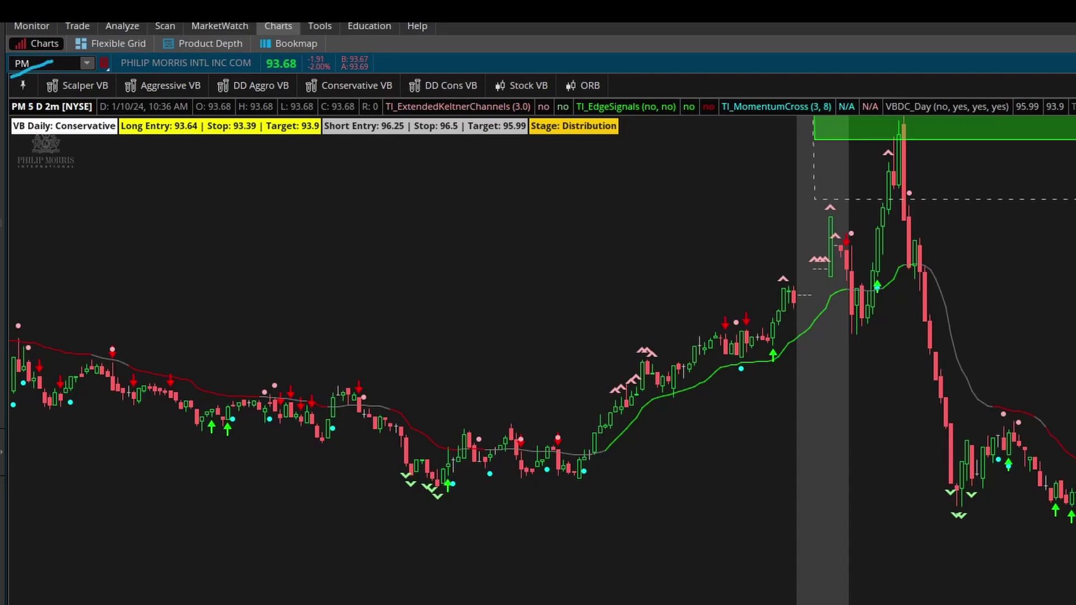
{"action": "key", "text": "alt+Tab"}
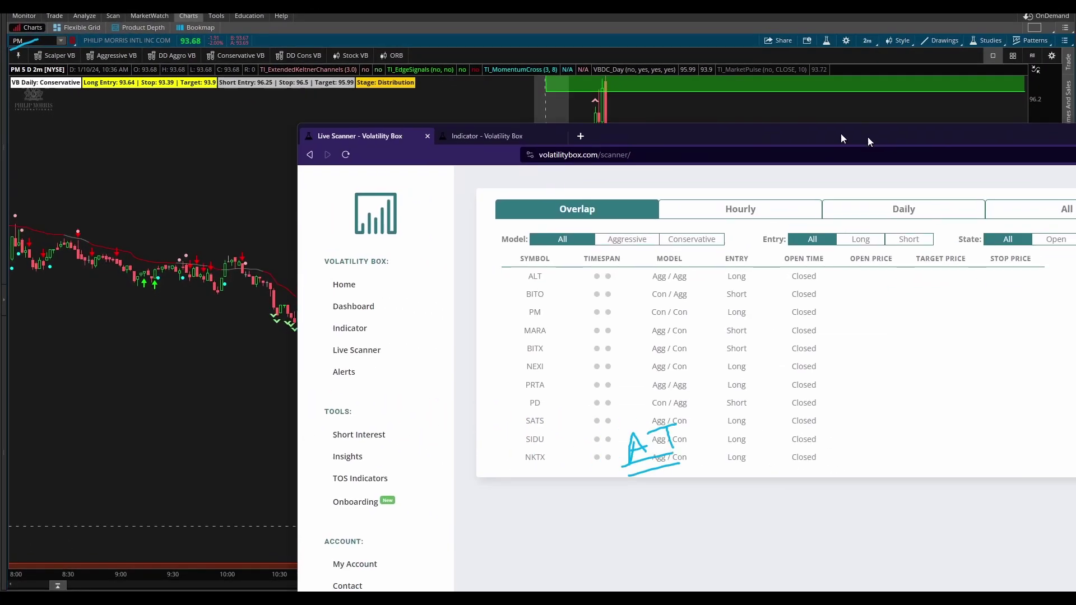
{"action": "key", "text": "ctrl+d"}
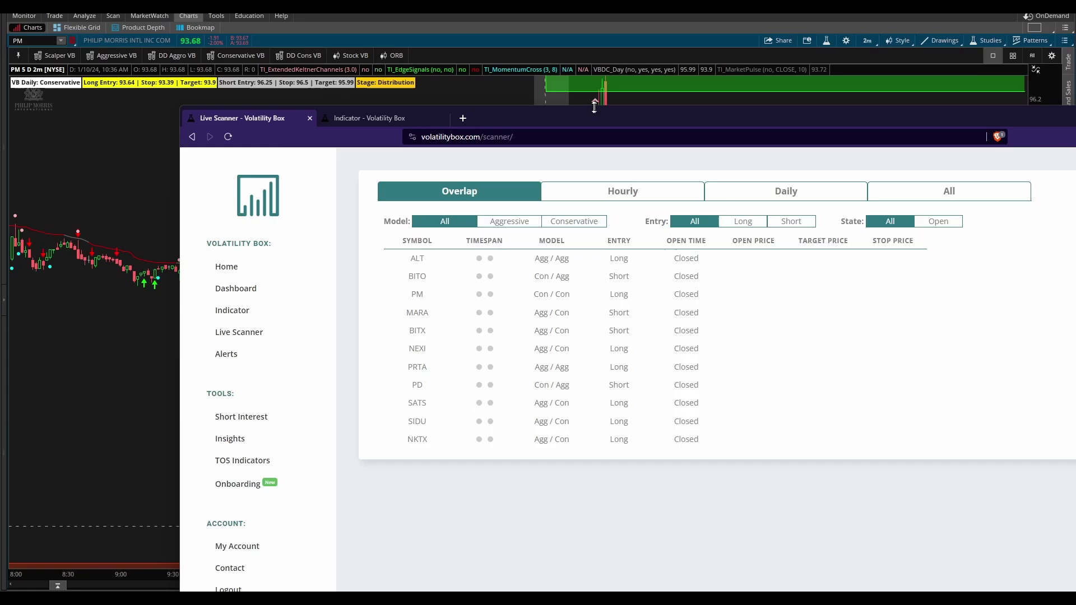
{"action": "left_click_drag", "start_coordinate": [536, 116], "coordinate": [445, 82]}
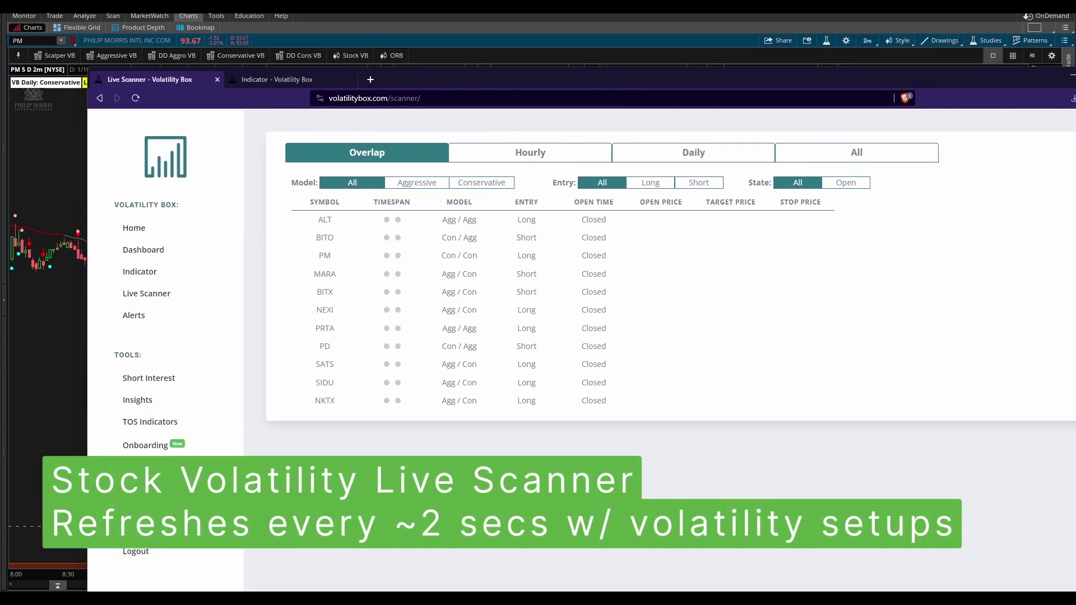
Mark the PM row, model filter, and Hourly and Daily views in the scanner, then return to the chart
{"action": "mouse_move", "coordinate": [348, 246]}
{"action": "left_mouse_down"}
{"action": "mouse_move", "coordinate": [310, 260]}
{"action": "mouse_move", "coordinate": [346, 248]}
{"action": "left_mouse_up"}
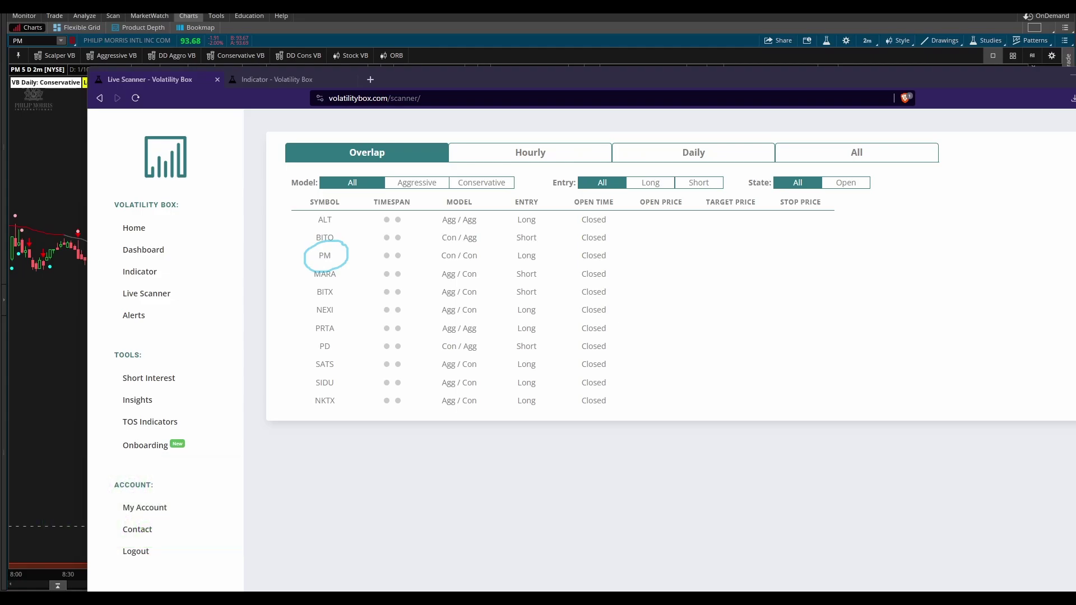
{"action": "left_click_drag", "start_coordinate": [289, 249], "coordinate": [320, 181]}
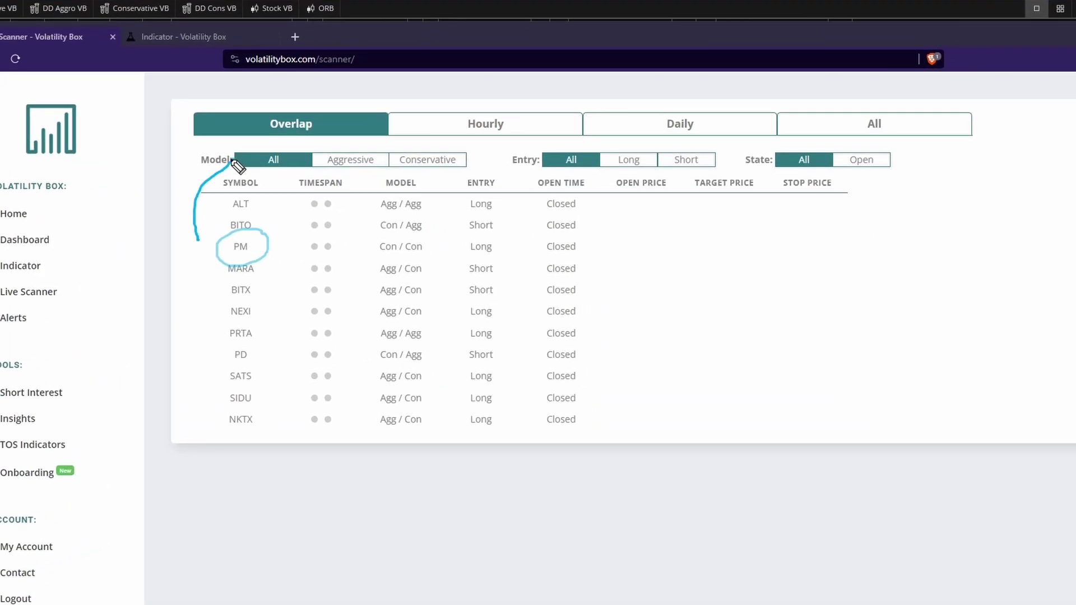
{"action": "left_click_drag", "start_coordinate": [376, 99], "coordinate": [433, 91]}
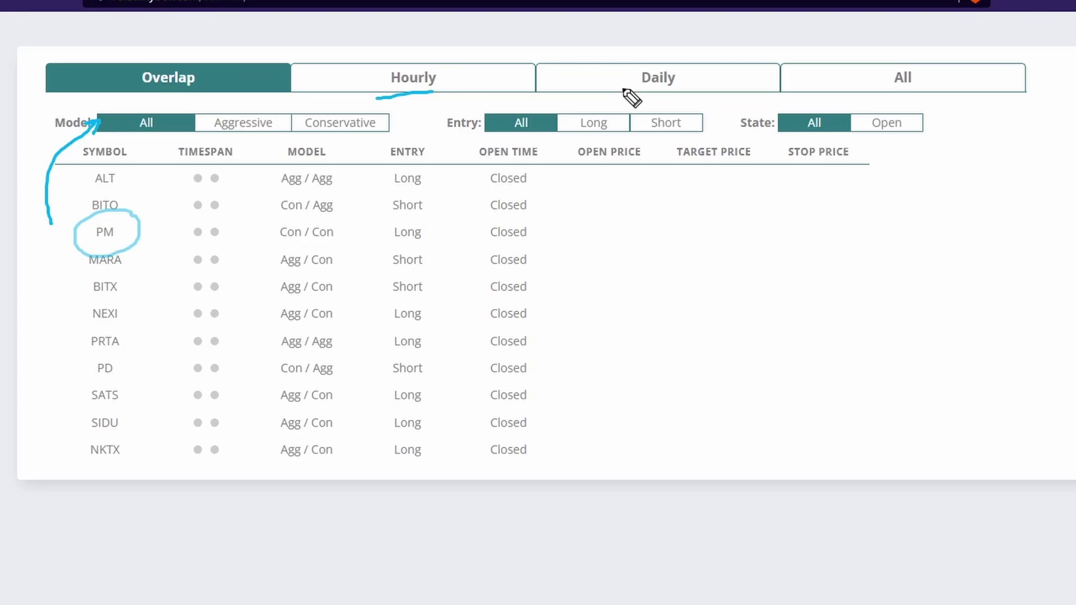
{"action": "left_click_drag", "start_coordinate": [635, 98], "coordinate": [698, 90]}
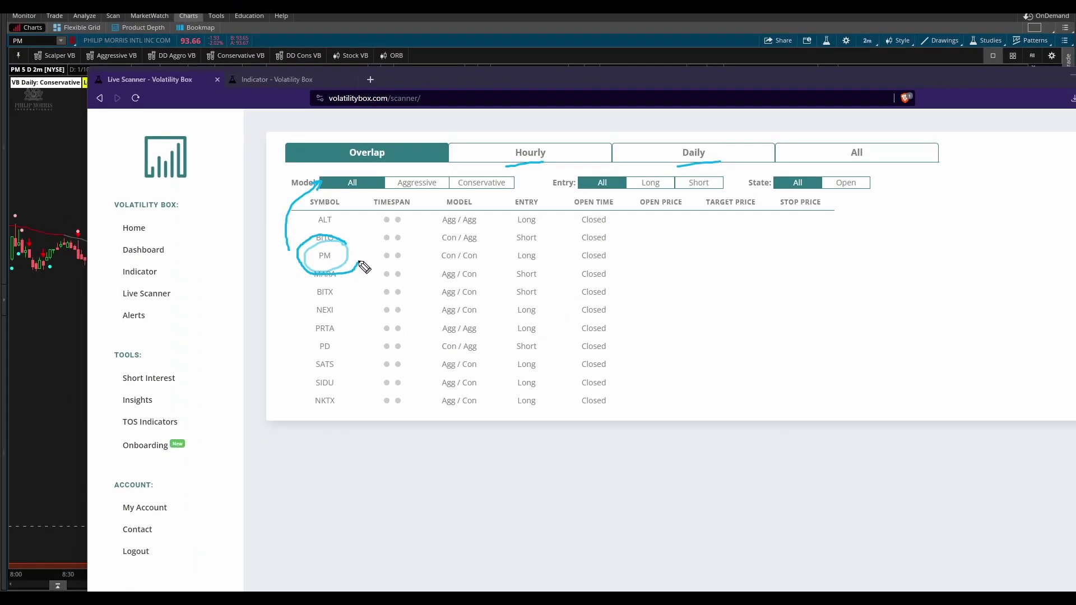
{"action": "key", "text": "Escape"}
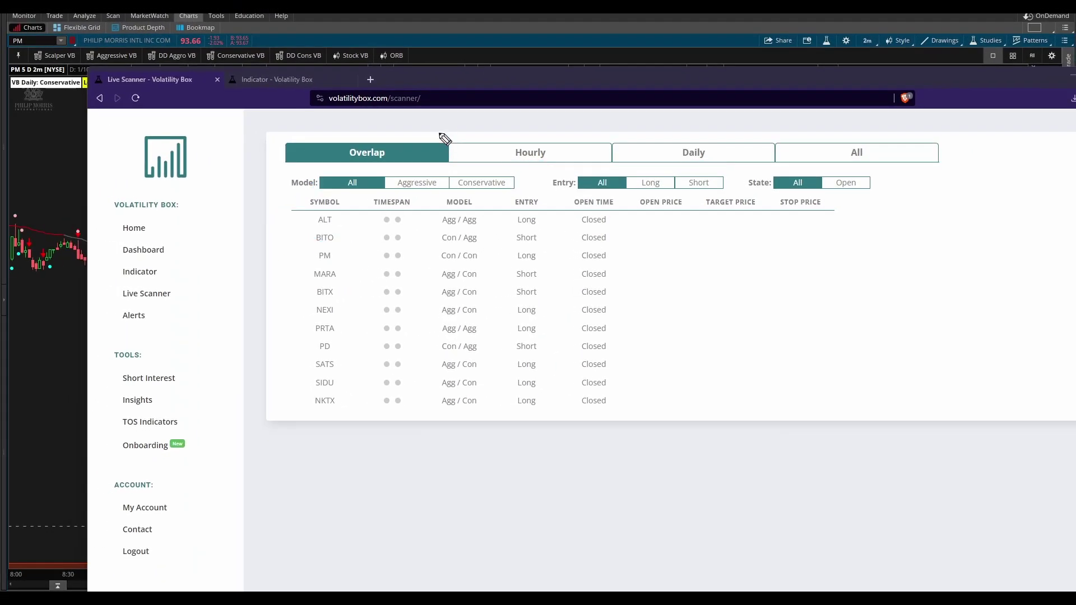
{"action": "key", "text": "alt+Tab"}
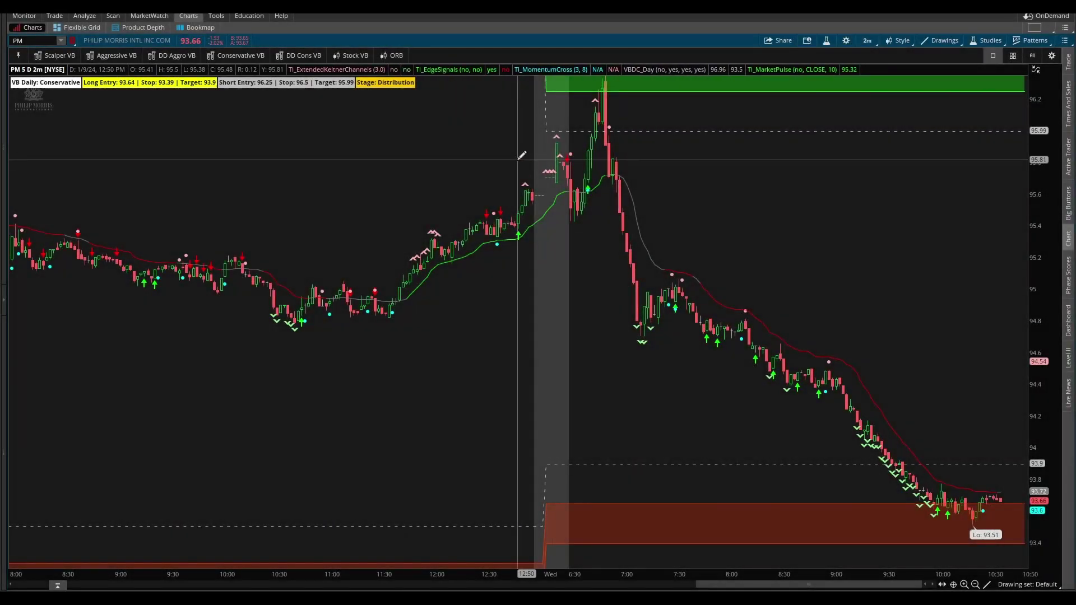
Draw a line along the falling price action and an arrow at a bracket in the shaded zone
{"action": "key", "text": "ctrl+2"}
{"action": "mouse_move", "coordinate": [599, 141]}
{"action": "left_mouse_down"}
{"action": "mouse_move", "coordinate": [686, 323]}
{"action": "mouse_move", "coordinate": [922, 494]}
{"action": "left_mouse_up"}
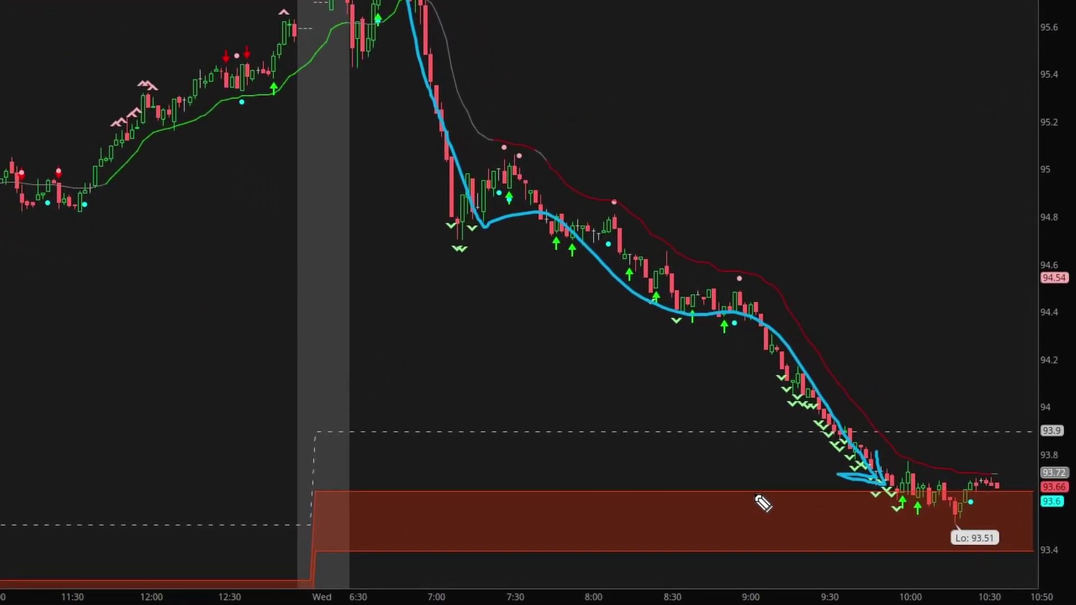
{"action": "left_click_drag", "start_coordinate": [775, 493], "coordinate": [802, 559]}
{"action": "left_click_drag", "start_coordinate": [631, 533], "coordinate": [716, 527]}
{"action": "mouse_move", "coordinate": [684, 515]}
{"action": "left_mouse_down"}
{"action": "mouse_move", "coordinate": [715, 530]}
{"action": "mouse_move", "coordinate": [700, 552]}
{"action": "left_mouse_up"}
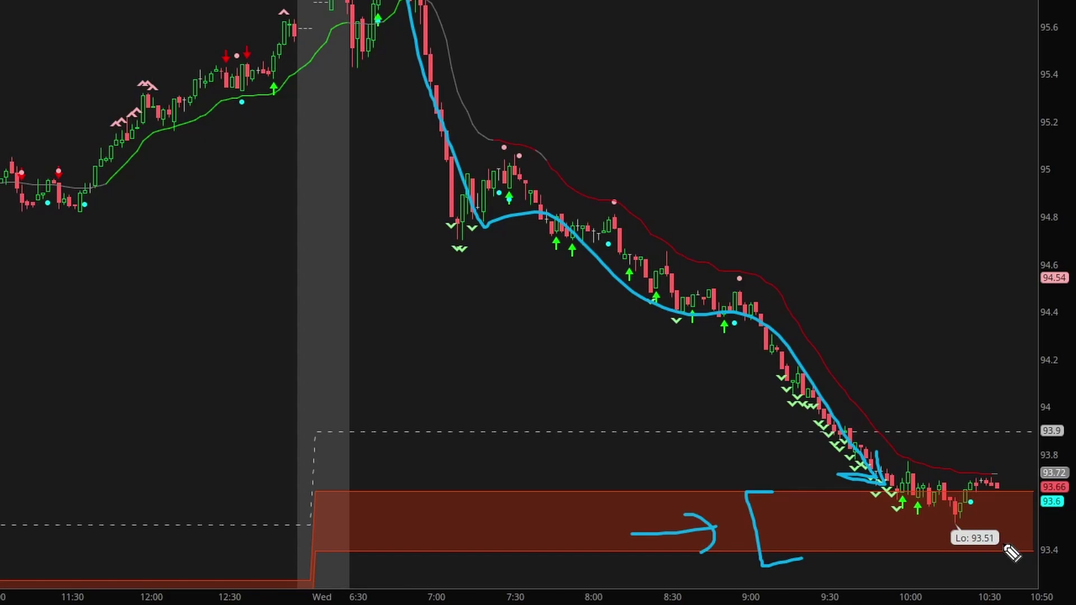
Circle the Lo: 93.51 label with a pointing arrow, then clear the annotations
{"action": "mouse_move", "coordinate": [1007, 530]}
{"action": "left_mouse_down"}
{"action": "mouse_move", "coordinate": [936, 547]}
{"action": "mouse_move", "coordinate": [999, 560]}
{"action": "mouse_move", "coordinate": [1006, 529]}
{"action": "left_mouse_up"}
{"action": "left_click_drag", "start_coordinate": [850, 543], "coordinate": [909, 542]}
{"action": "mouse_move", "coordinate": [892, 535]}
{"action": "left_mouse_down"}
{"action": "mouse_move", "coordinate": [908, 539]}
{"action": "mouse_move", "coordinate": [893, 555]}
{"action": "left_mouse_up"}
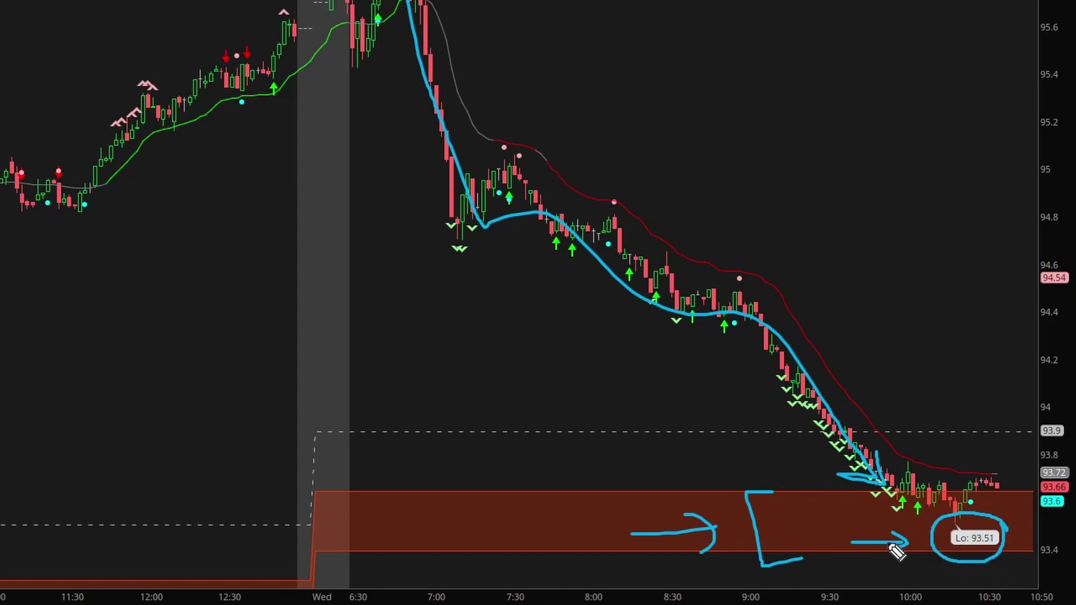
{"action": "key", "text": "e"}
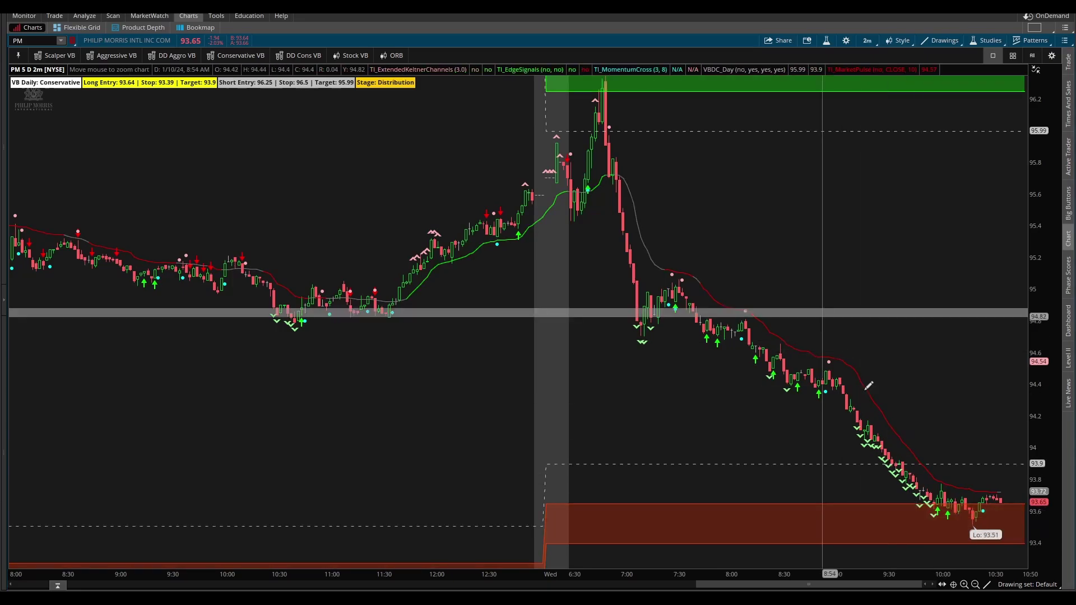
Zoom the chart to the 6:52–10:50 session and mark the red-zone candle and the 9:00 pink dot
{"action": "scroll", "coordinate": [824, 312], "scroll_direction": "up", "scroll_amount": 3}
{"action": "scroll", "coordinate": [958, 576], "scroll_direction": "down", "scroll_amount": 2}
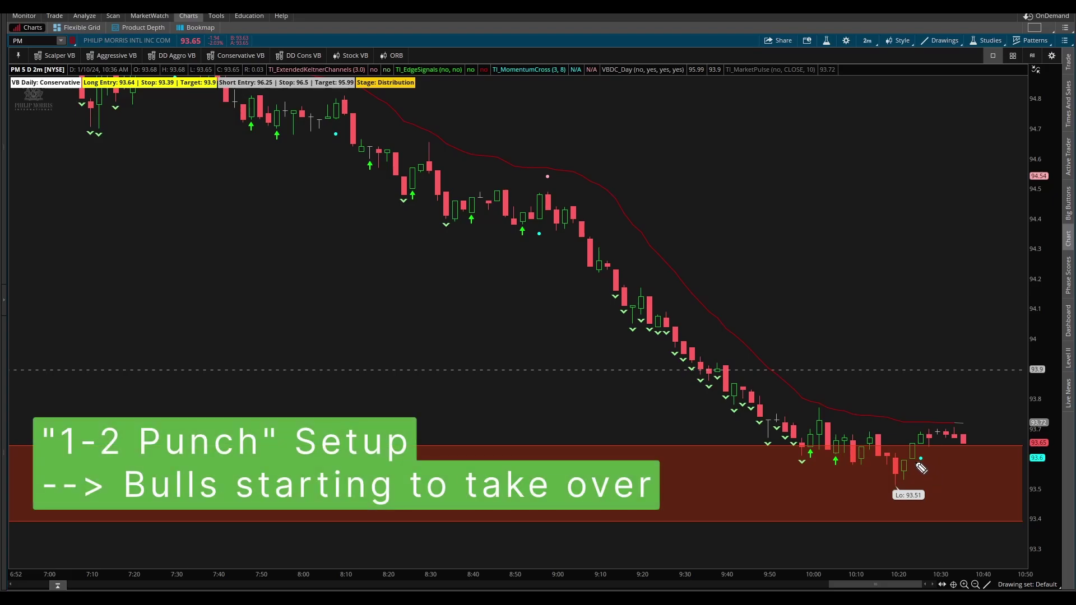
{"action": "mouse_move", "coordinate": [932, 455]}
{"action": "left_mouse_down"}
{"action": "mouse_move", "coordinate": [912, 451]}
{"action": "mouse_move", "coordinate": [925, 474]}
{"action": "mouse_move", "coordinate": [931, 453]}
{"action": "left_mouse_up"}
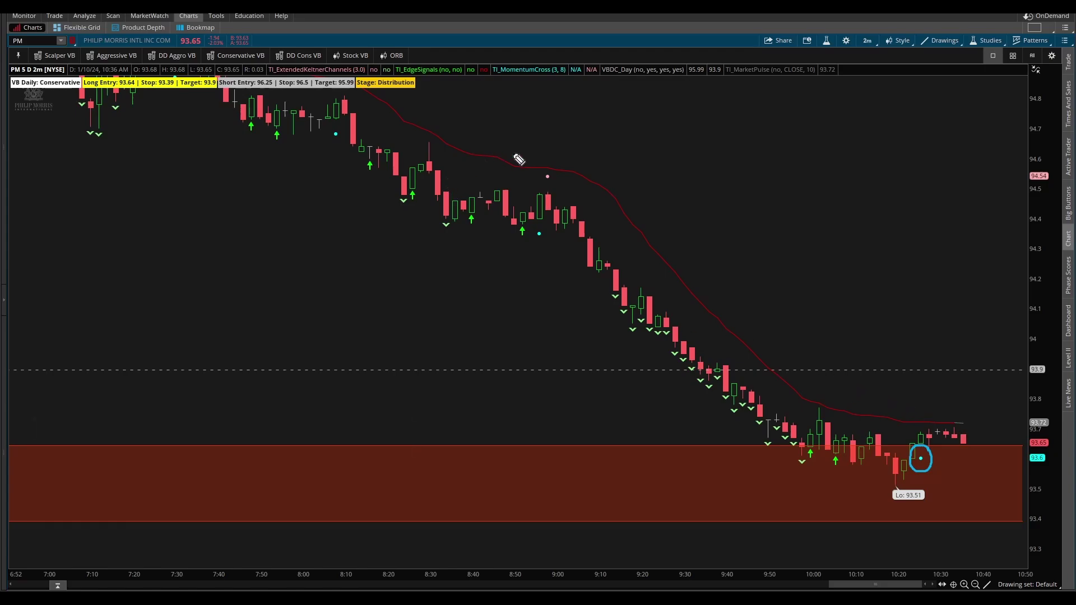
{"action": "mouse_move", "coordinate": [536, 183]}
{"action": "left_mouse_down"}
{"action": "mouse_move", "coordinate": [567, 157]}
{"action": "mouse_move", "coordinate": [572, 167]}
{"action": "left_mouse_up"}
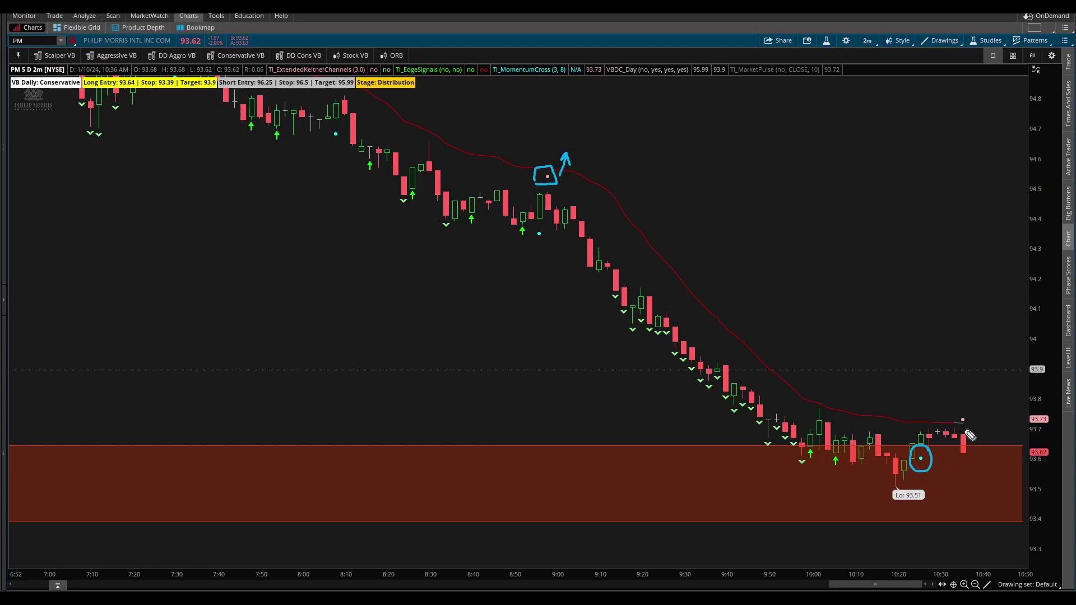
{"action": "key", "text": "e"}
Mark the newest pink dot and the 10:25 dot, then circle the 93.4 price level
{"action": "mouse_move", "coordinate": [973, 415]}
{"action": "left_mouse_down"}
{"action": "mouse_move", "coordinate": [960, 431]}
{"action": "mouse_move", "coordinate": [975, 418]}
{"action": "mouse_move", "coordinate": [984, 378]}
{"action": "mouse_move", "coordinate": [975, 404]}
{"action": "mouse_move", "coordinate": [985, 392]}
{"action": "left_mouse_up"}
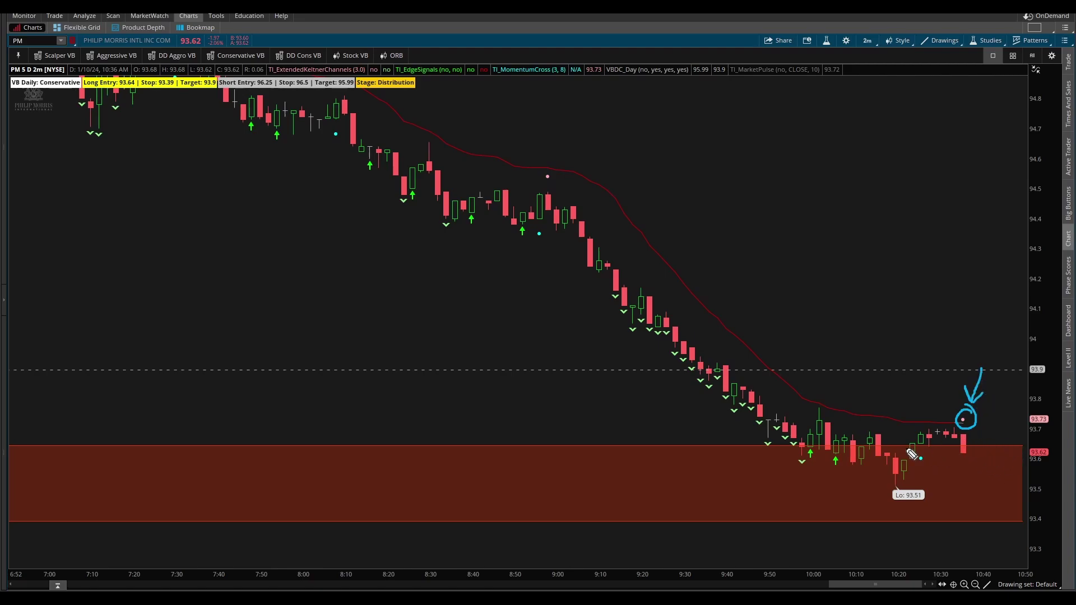
{"action": "left_click_drag", "start_coordinate": [934, 458], "coordinate": [913, 456]}
{"action": "key", "text": "e"}
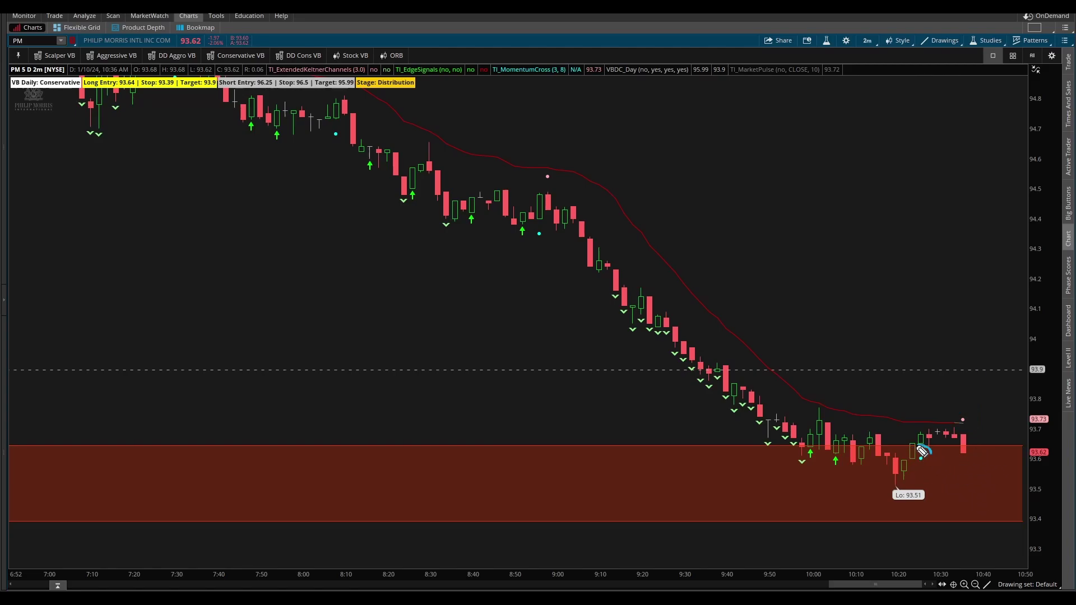
{"action": "mouse_move", "coordinate": [922, 451]}
{"action": "left_mouse_down"}
{"action": "mouse_move", "coordinate": [919, 475]}
{"action": "mouse_move", "coordinate": [932, 457]}
{"action": "mouse_move", "coordinate": [947, 466]}
{"action": "left_mouse_up"}
{"action": "key", "text": "e"}
{"action": "mouse_move", "coordinate": [1030, 532]}
{"action": "left_mouse_down"}
{"action": "mouse_move", "coordinate": [1047, 530]}
{"action": "mouse_move", "coordinate": [1040, 511]}
{"action": "mouse_move", "coordinate": [1031, 529]}
{"action": "left_mouse_up"}
{"action": "left_click_drag", "start_coordinate": [1033, 481], "coordinate": [1036, 502]}
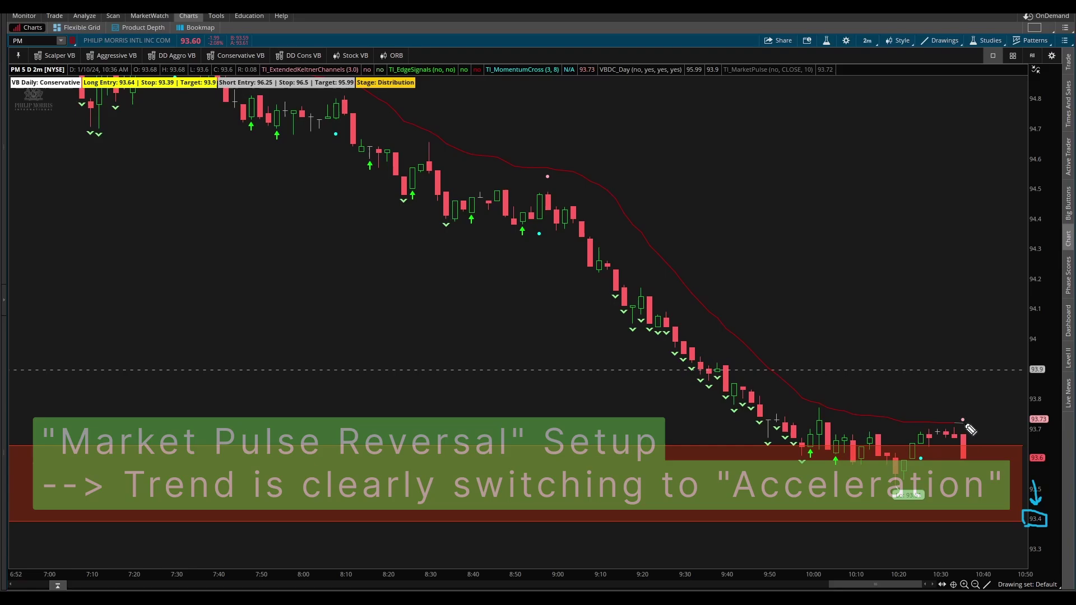
{"action": "mouse_move", "coordinate": [953, 423]}
{"action": "left_mouse_down"}
{"action": "mouse_move", "coordinate": [980, 427]}
{"action": "mouse_move", "coordinate": [1001, 398]}
{"action": "left_mouse_up"}
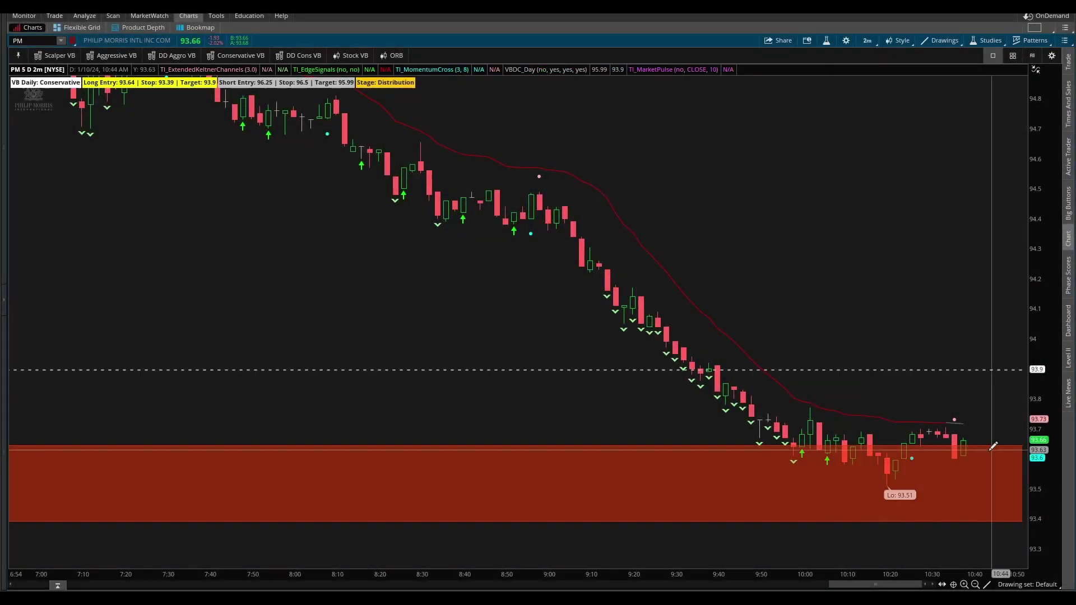
Create a Buy custom order with an OCO bracket for PM from the chart
{"action": "right_click", "coordinate": [639, 455]}
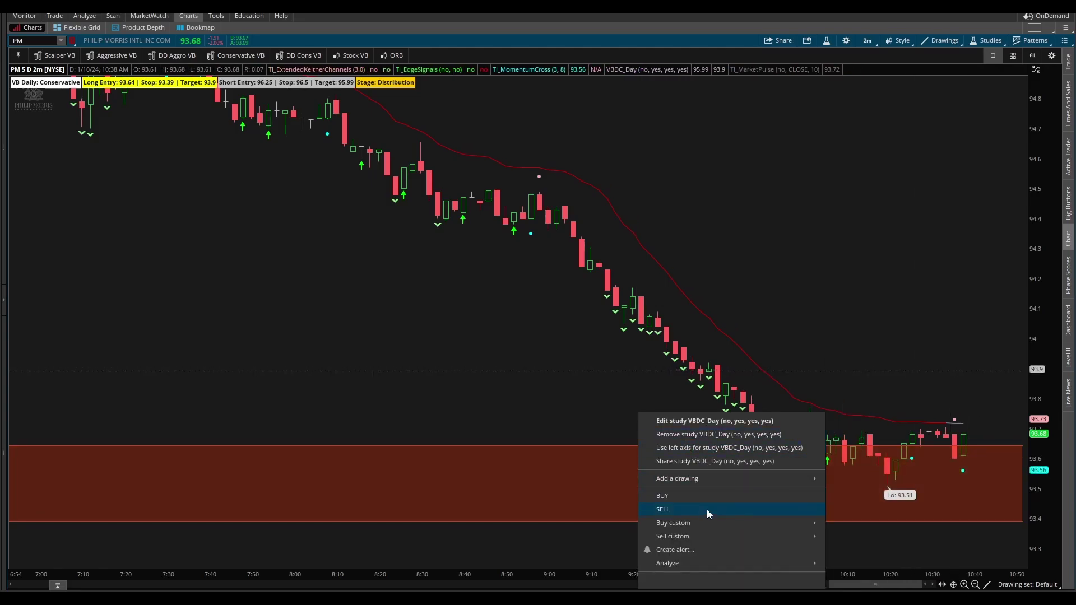
{"action": "mouse_move", "coordinate": [701, 525]}
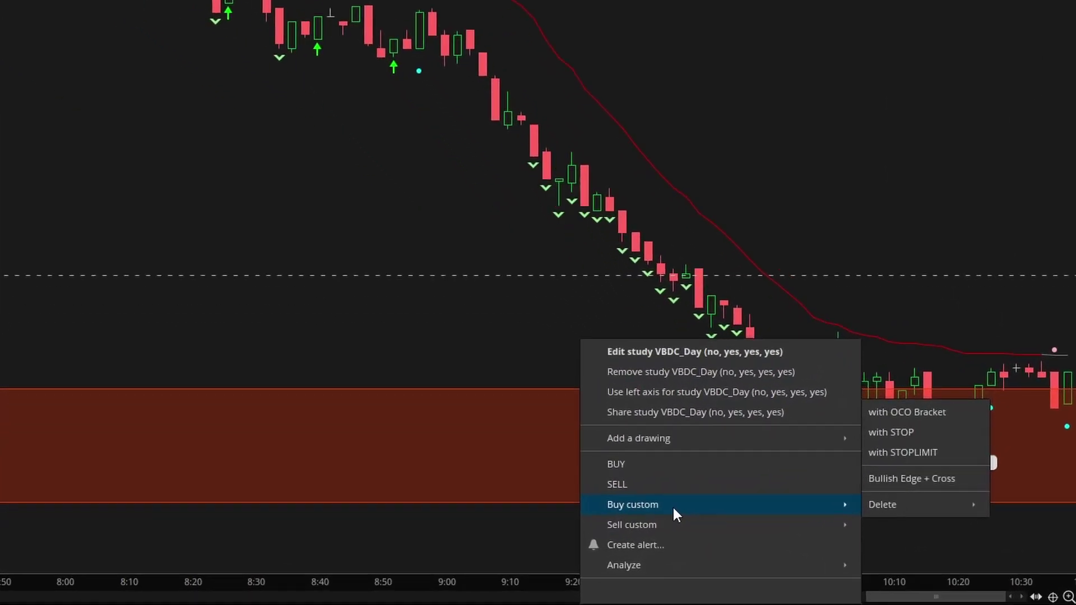
{"action": "left_click", "coordinate": [918, 411]}
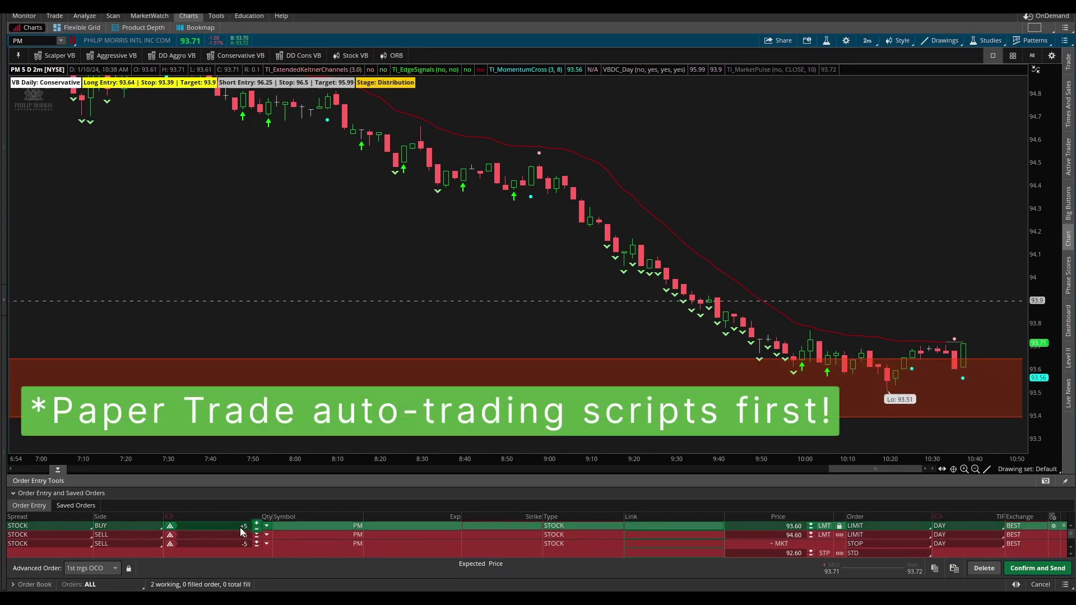
Set the entry, target and stop order quantities to 2 shares each
{"action": "left_click", "coordinate": [256, 529]}
{"action": "left_click", "coordinate": [256, 530]}
{"action": "left_click", "coordinate": [256, 529]}
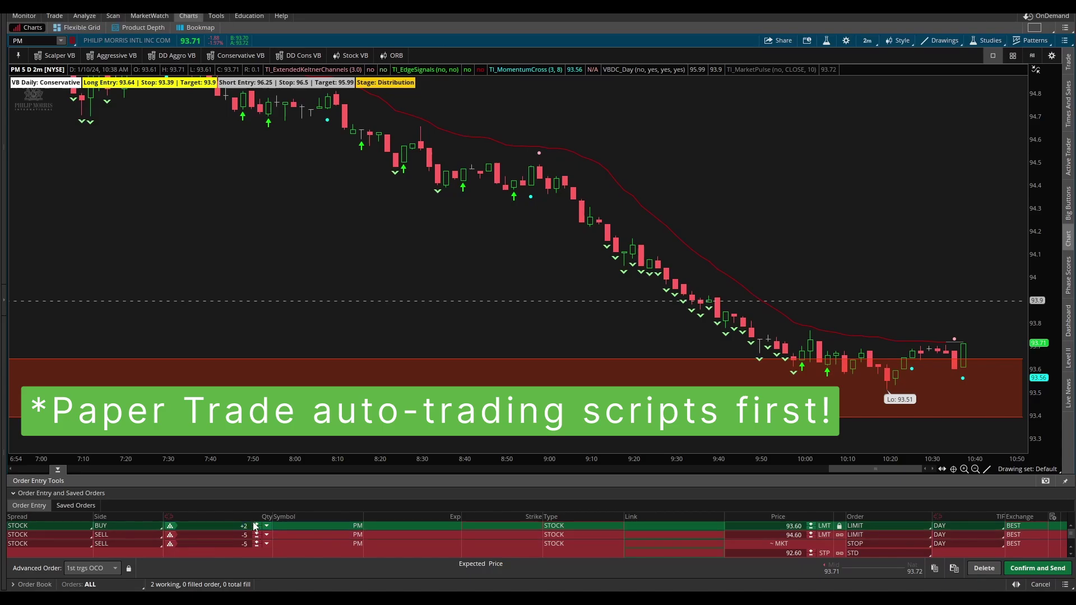
{"action": "left_click", "coordinate": [236, 544]}
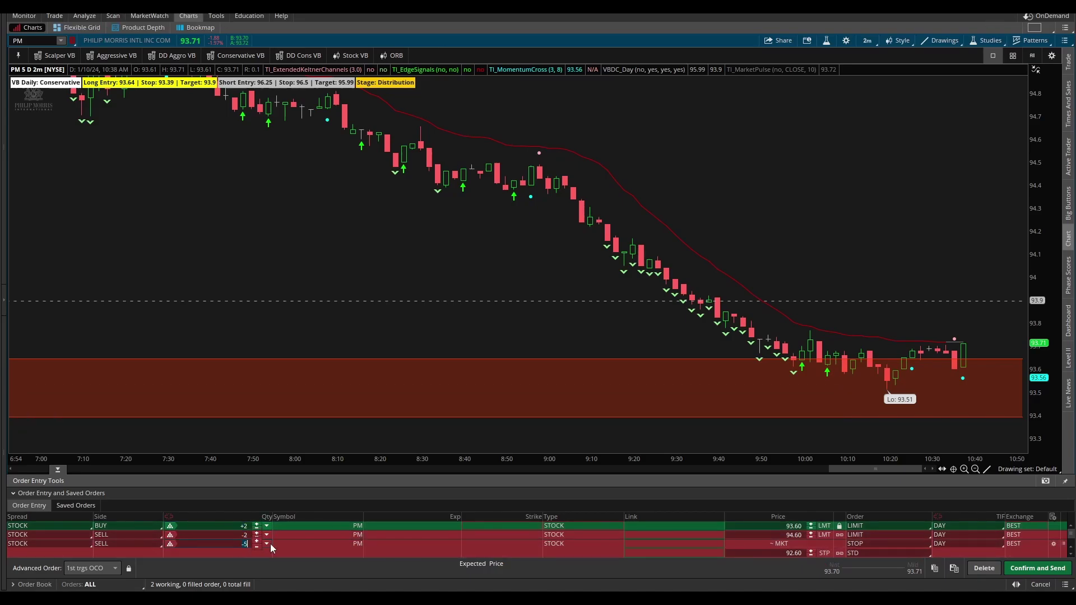
{"action": "type", "text": "2"}
{"action": "key", "text": "Tab"}
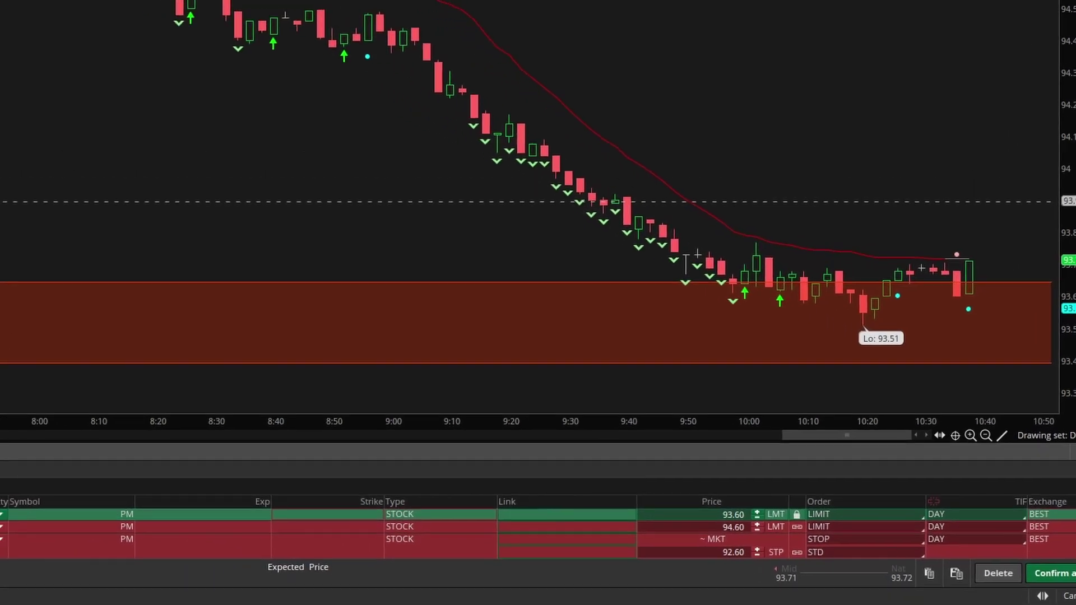
Add a PM submit condition to the buy entry based on a STUDY and open its editor
{"action": "left_click", "coordinate": [1044, 492]}
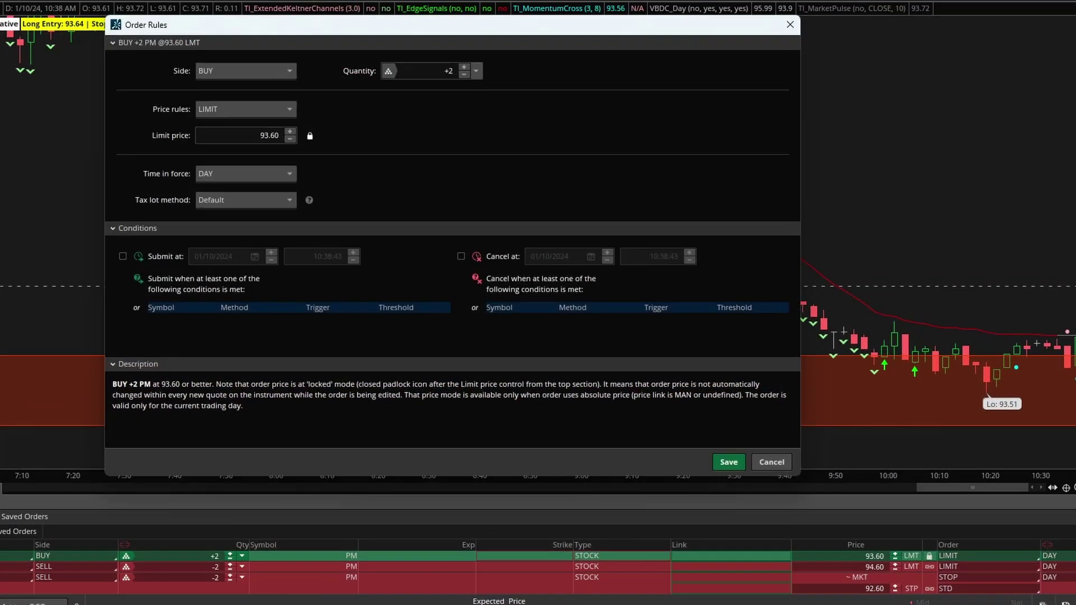
{"action": "left_click_drag", "start_coordinate": [466, 42], "coordinate": [550, 70]}
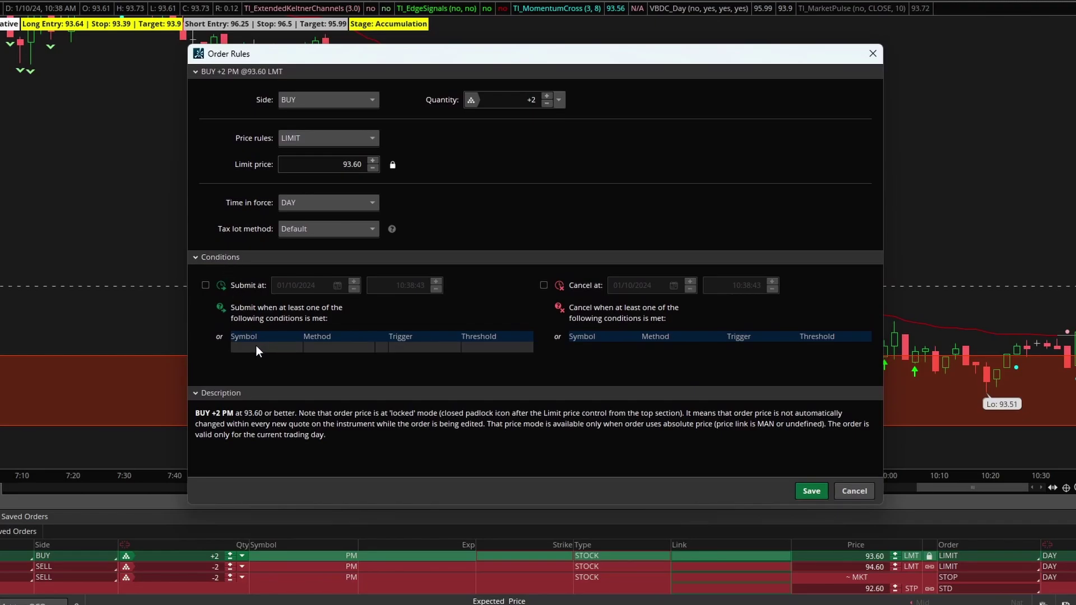
{"action": "left_click", "coordinate": [255, 345]}
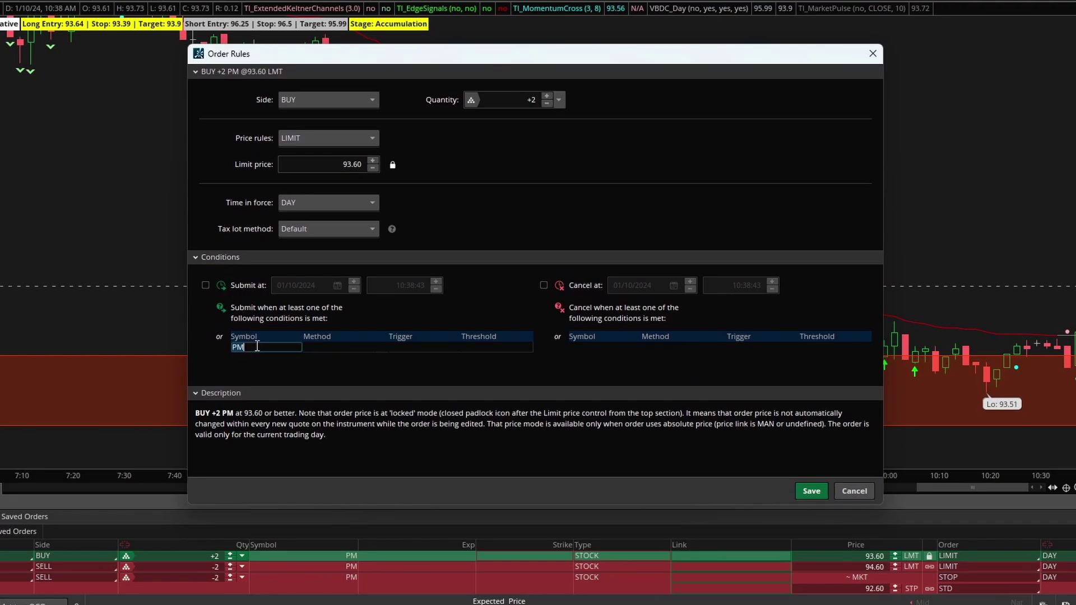
{"action": "left_click", "coordinate": [338, 348]}
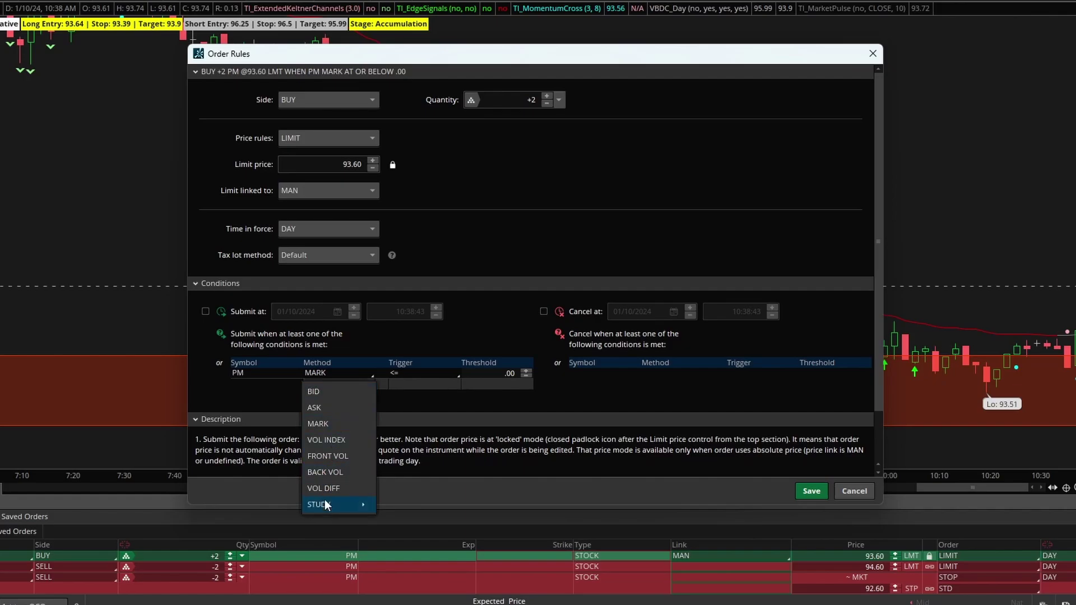
{"action": "mouse_move", "coordinate": [325, 503]}
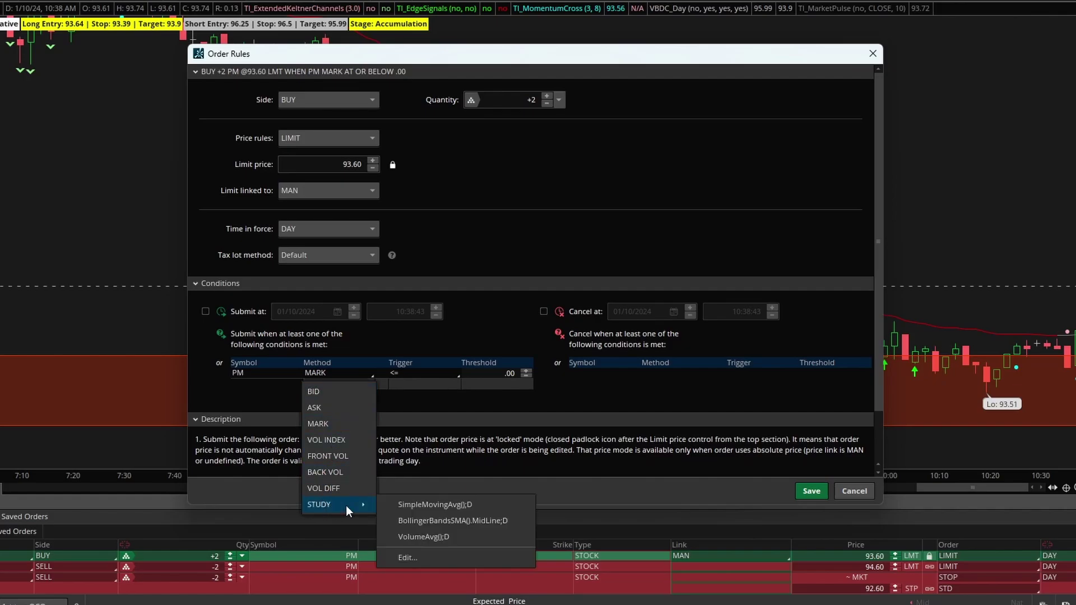
{"action": "left_click", "coordinate": [425, 559]}
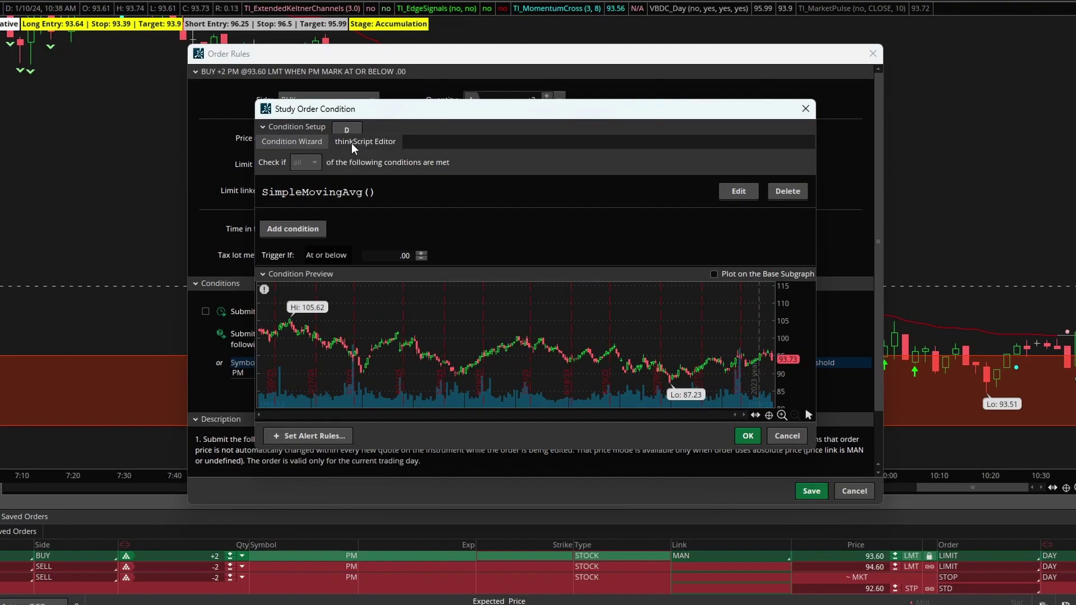
Replace the condition code with plot signal = TI_MomentumCross().upSignal[1]; in the thinkScript Editor
{"action": "left_click", "coordinate": [356, 148]}
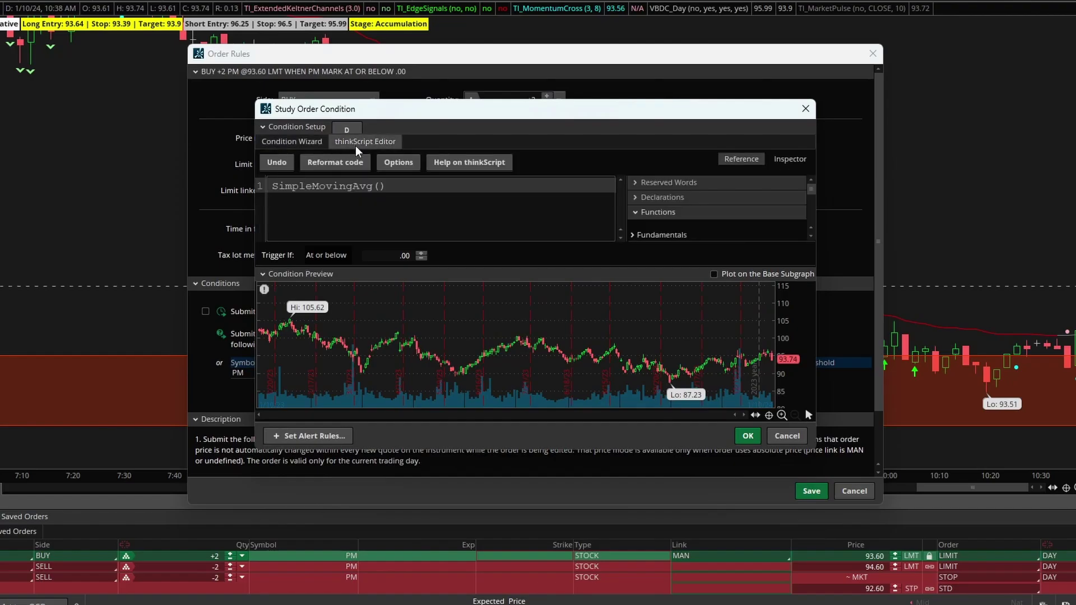
{"action": "left_click", "coordinate": [375, 274]}
{"action": "left_click", "coordinate": [392, 226]}
{"action": "key", "text": "ctrl+a"}
{"action": "type", "text": "pl"}
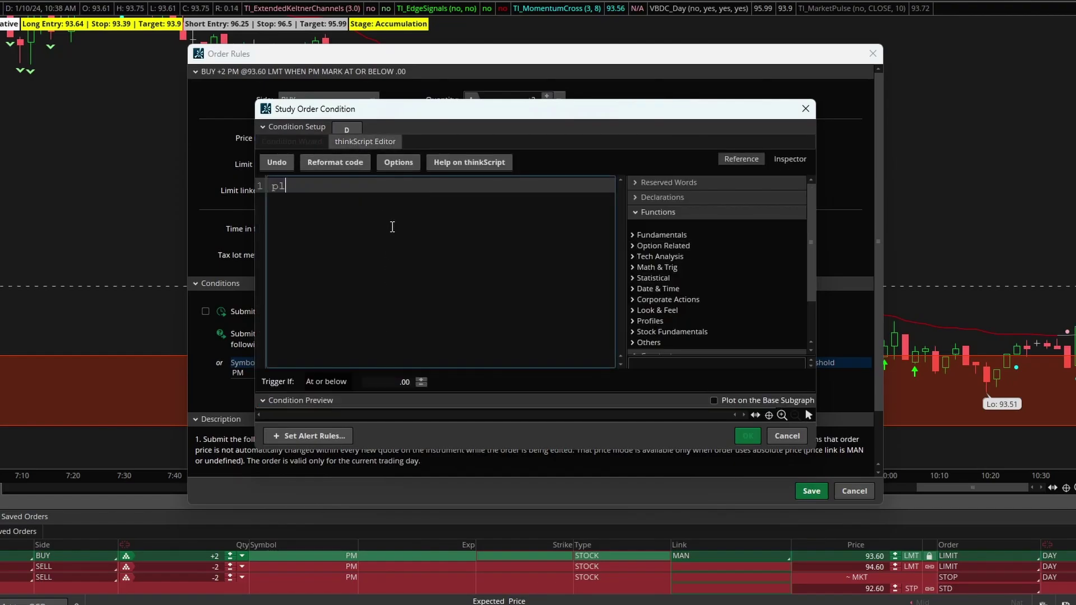
{"action": "type", "text": "ot signal = TI_Mom"}
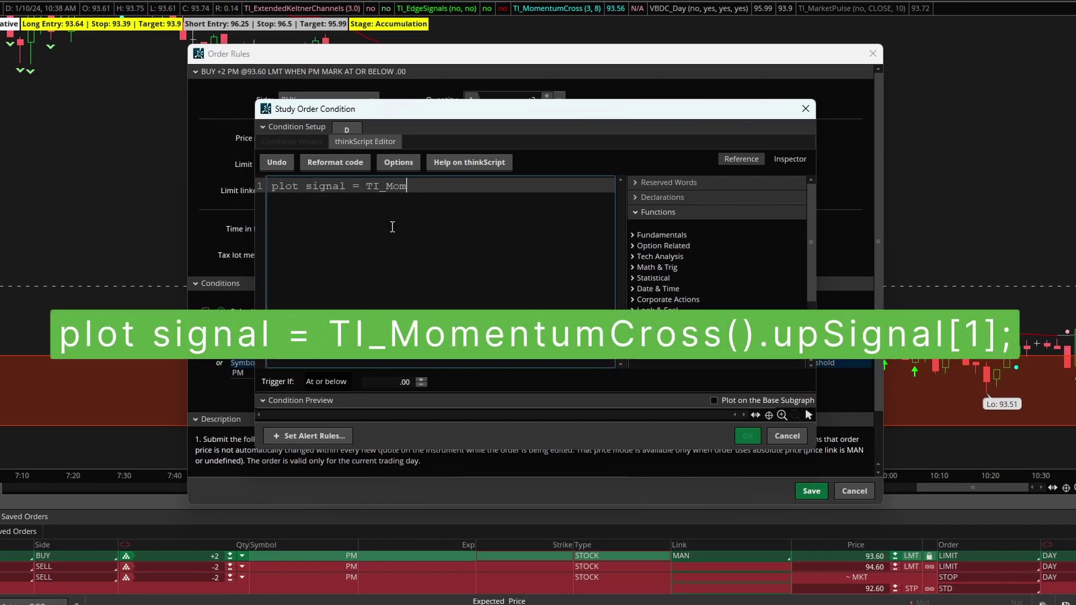
{"action": "type", "text": "entumCross()."}
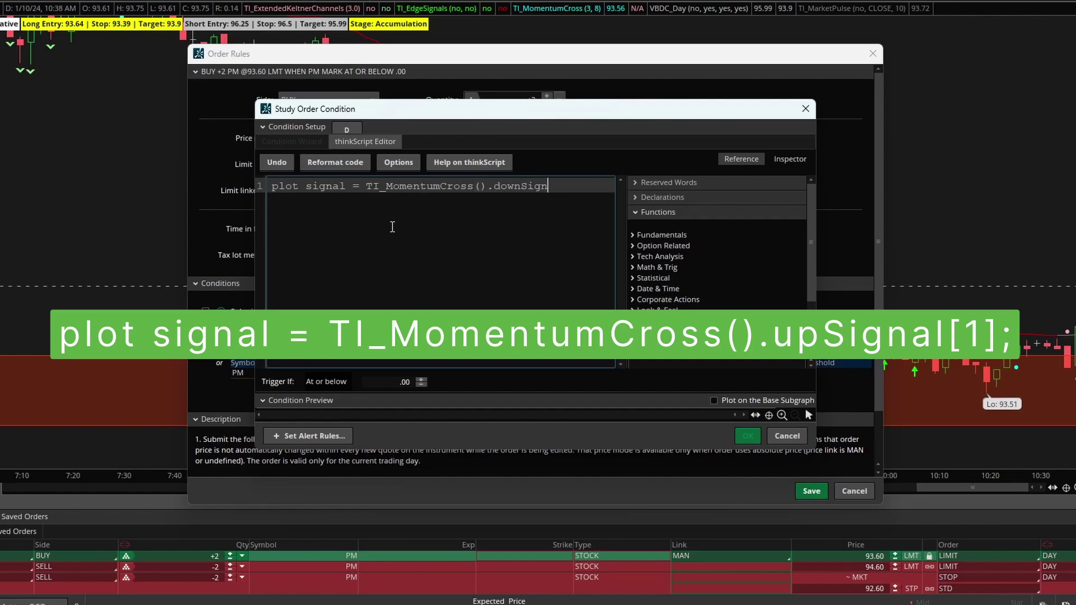
{"action": "type", "text": "upSignal[1];"}
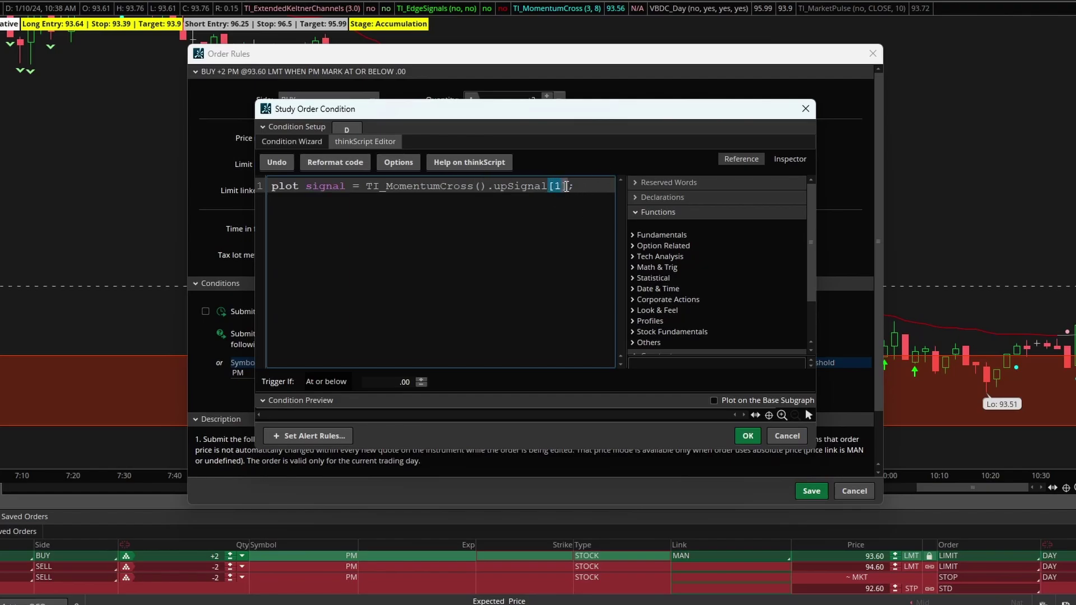
Evaluate the condition on 2m bars and accept it, dismissing the user-defined study notice
{"action": "left_click", "coordinate": [345, 133]}
{"action": "left_click", "coordinate": [362, 172]}
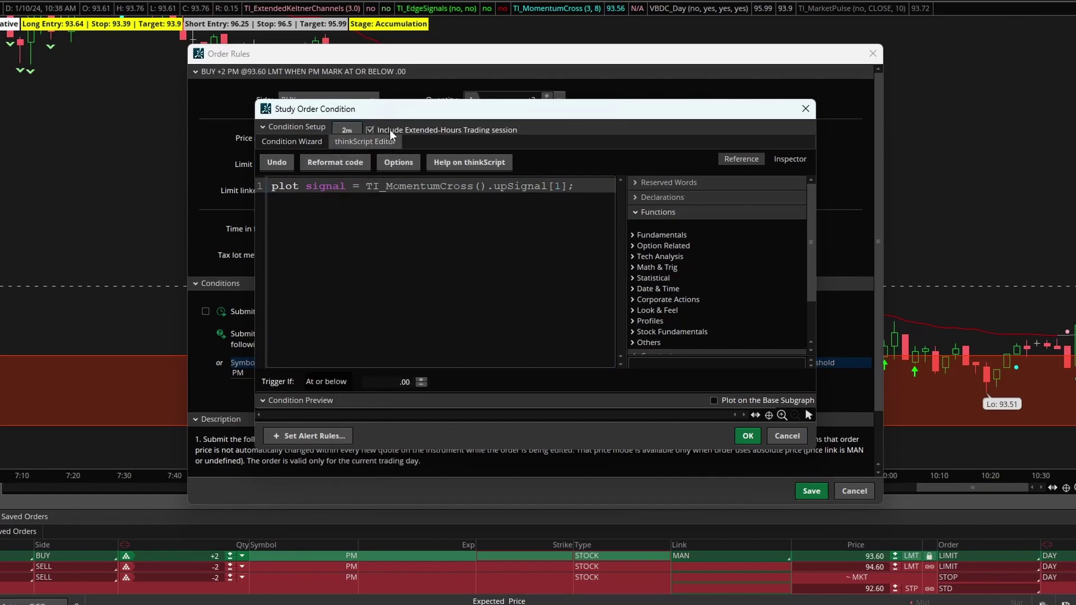
{"action": "left_click", "coordinate": [749, 438]}
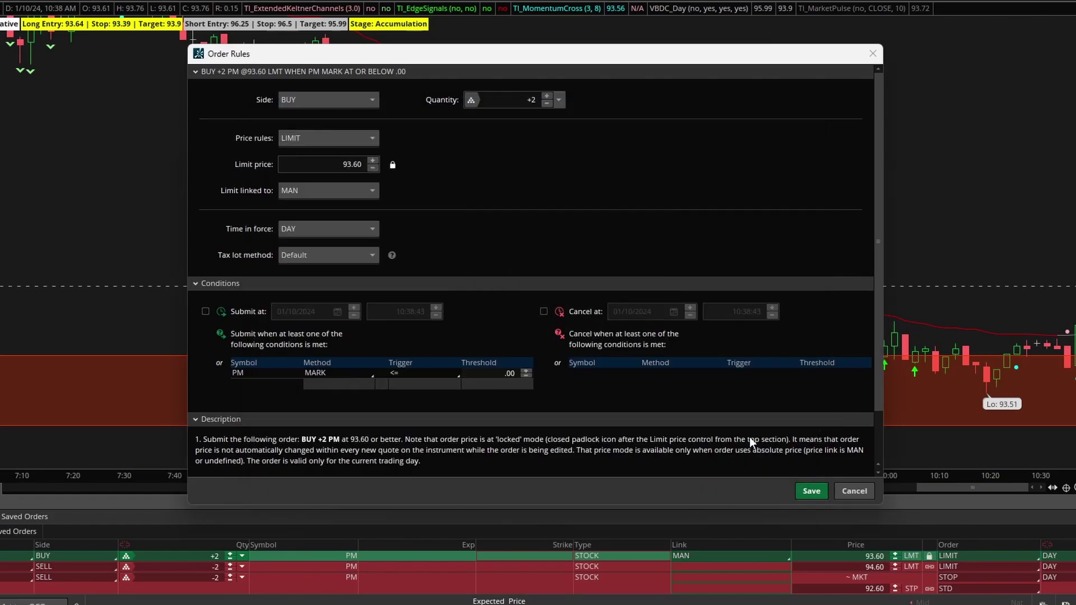
{"action": "left_click", "coordinate": [560, 325]}
Trigger the buy when the study is true and link its limit price to BID
{"action": "left_click", "coordinate": [408, 373]}
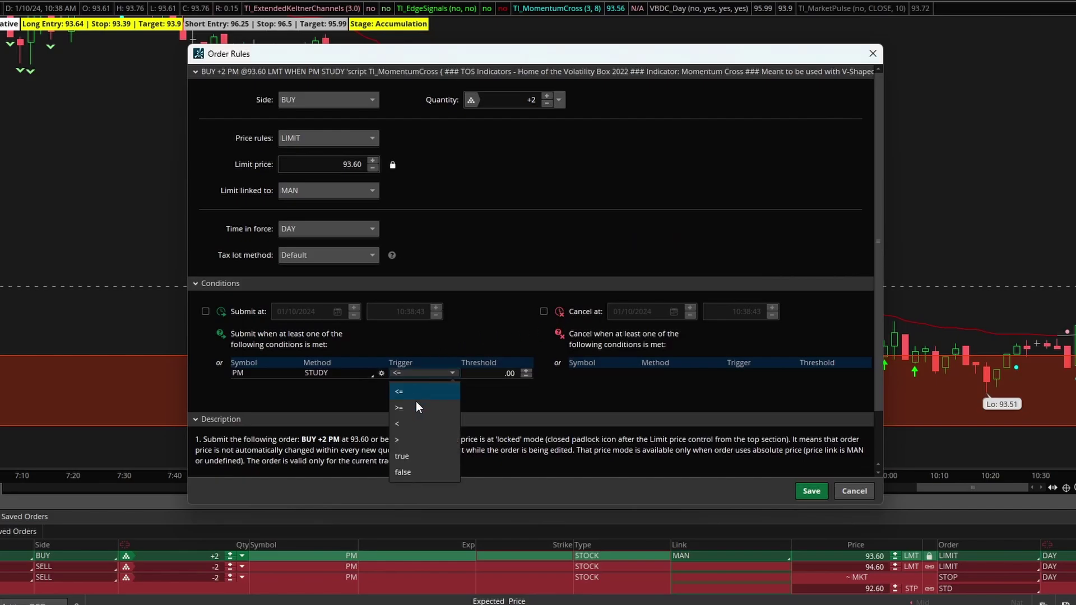
{"action": "left_click", "coordinate": [422, 457]}
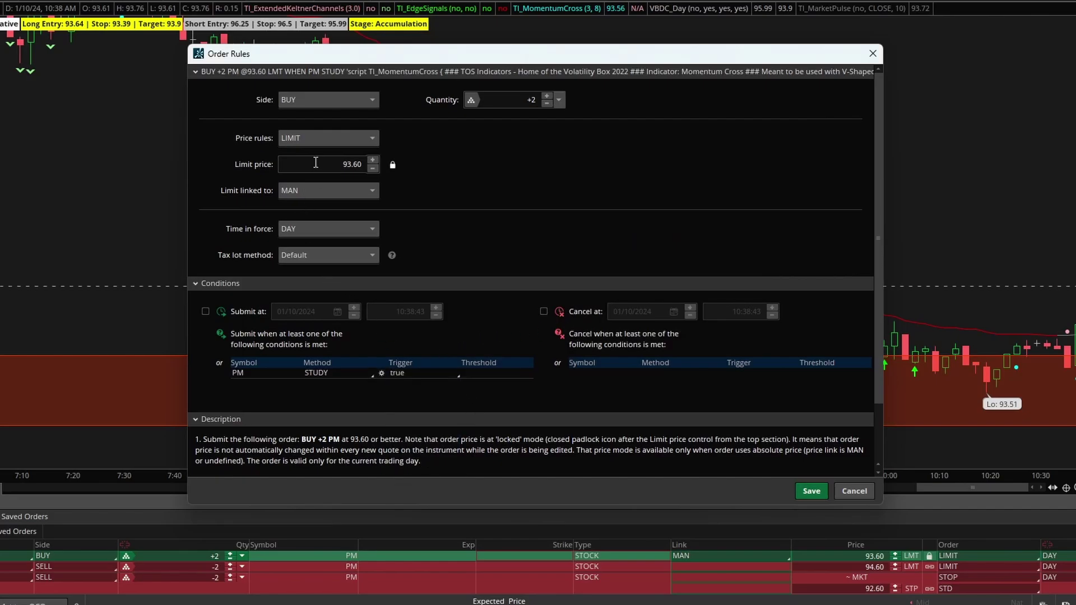
{"action": "left_click", "coordinate": [305, 190]}
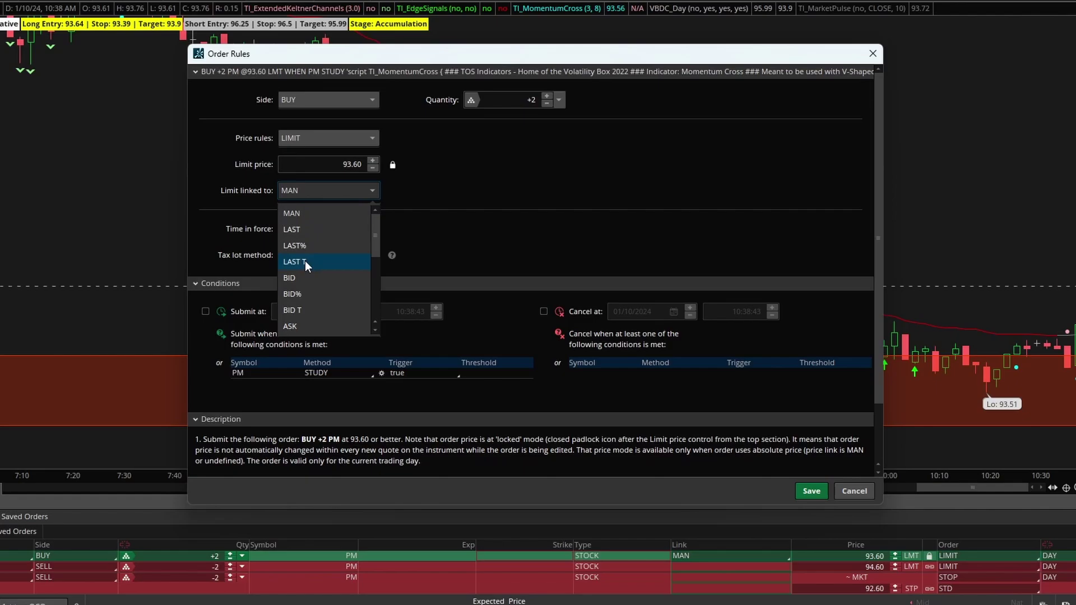
{"action": "left_click", "coordinate": [304, 280]}
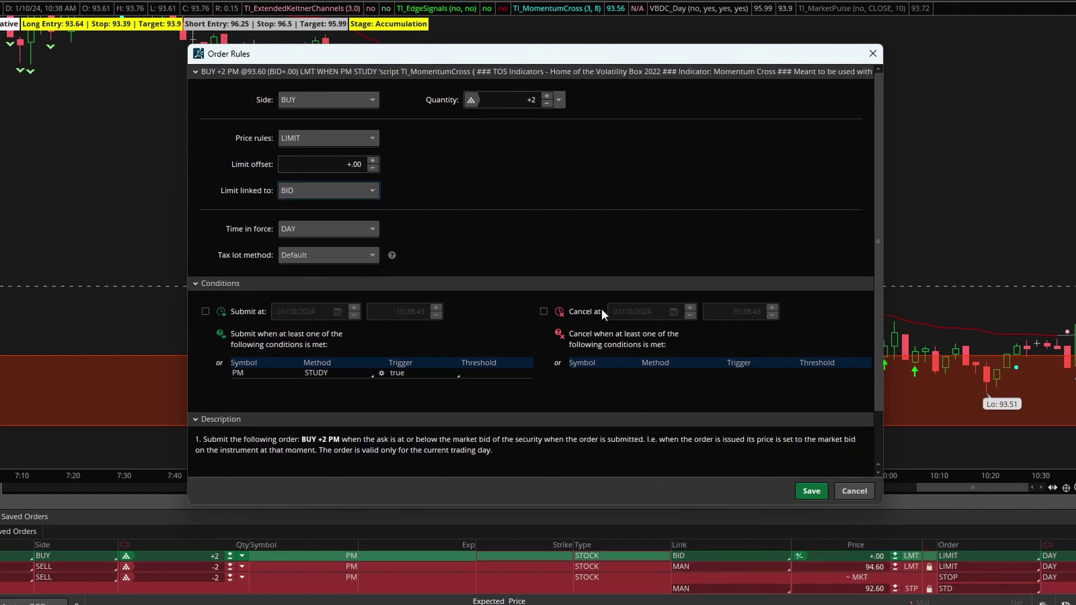
Add a cancel condition for PM MARK <= 93.40 and save the buy order's rules
{"action": "left_click", "coordinate": [614, 374]}
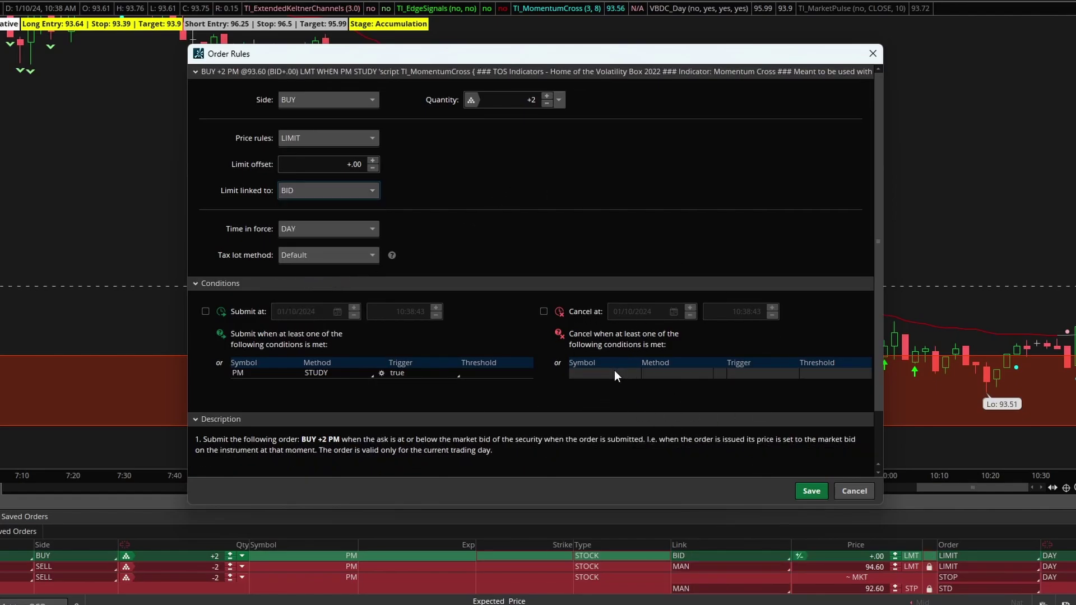
{"action": "left_click", "coordinate": [673, 373]}
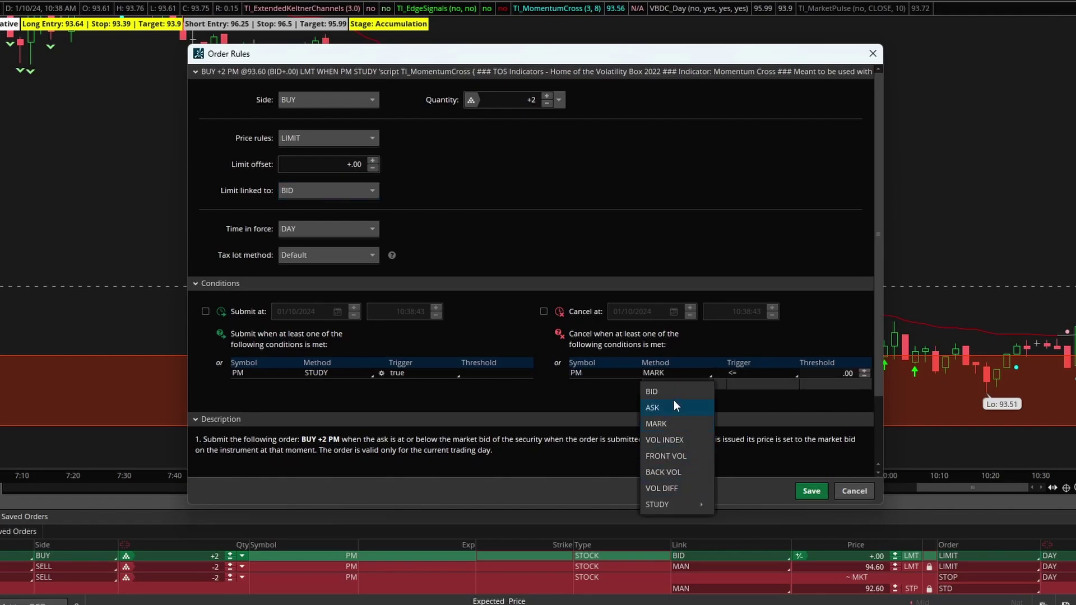
{"action": "left_click", "coordinate": [776, 375]}
{"action": "left_click", "coordinate": [837, 373]}
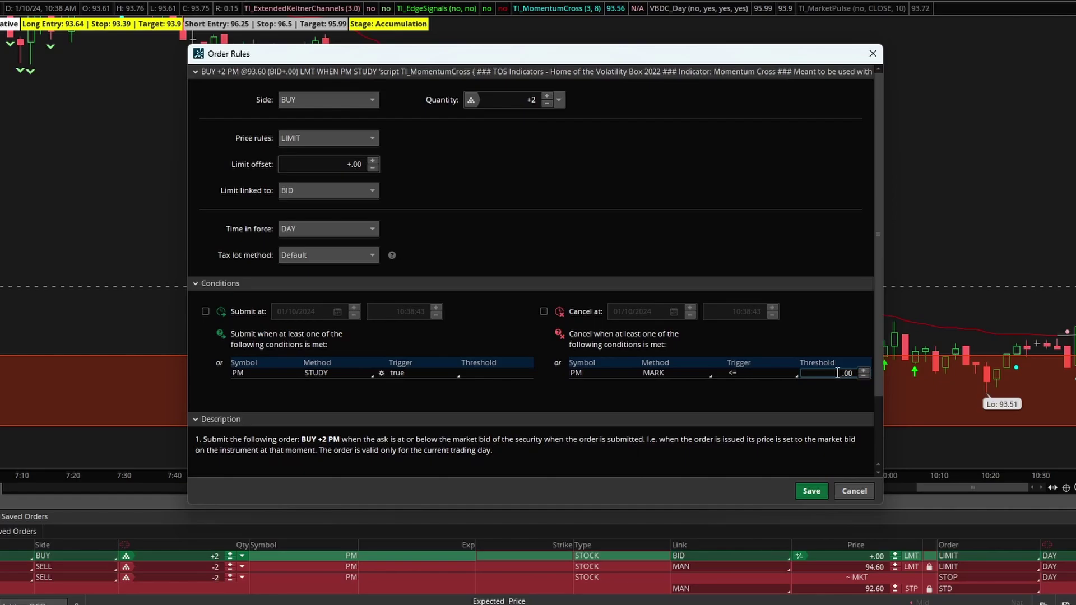
{"action": "type", "text": "93.40"}
{"action": "key", "text": "Return"}
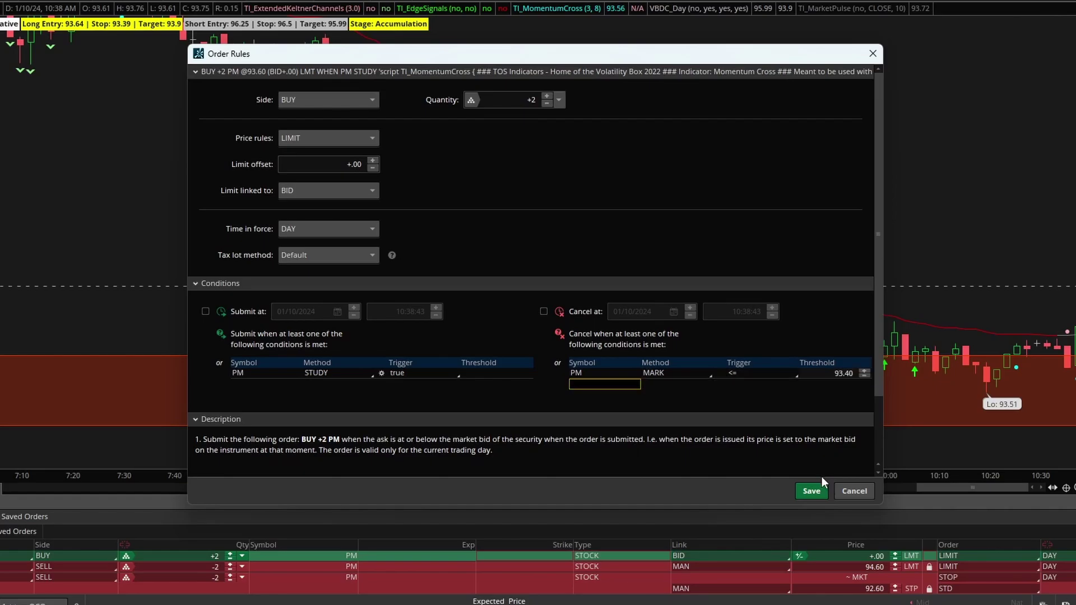
{"action": "left_click", "coordinate": [811, 492]}
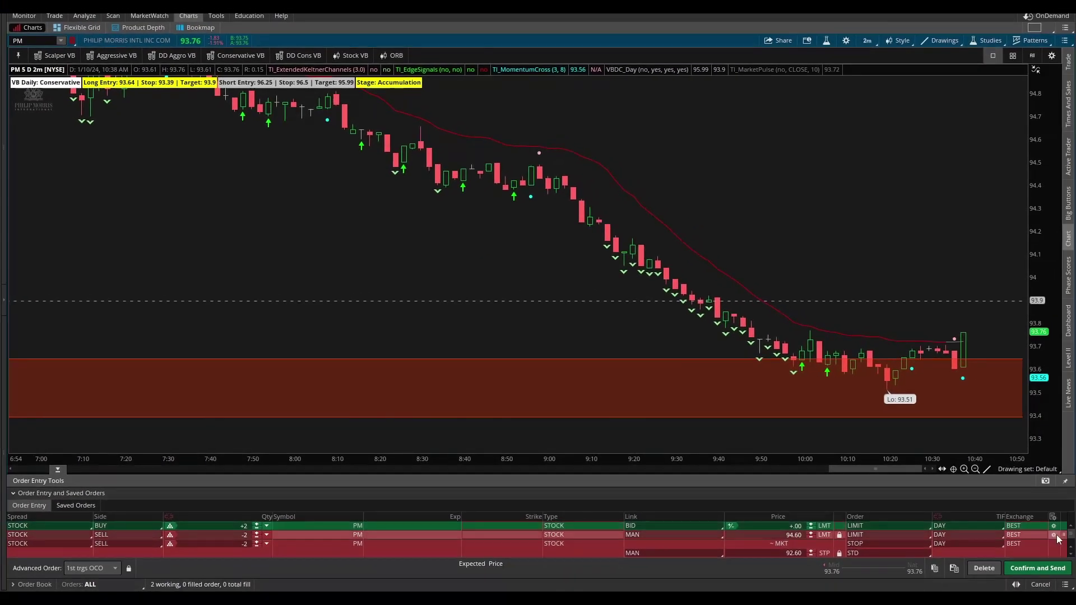
Peg the sell target 1.00 above the average fill price (AVG PRC)
{"action": "left_click", "coordinate": [1054, 535]}
{"action": "left_click", "coordinate": [329, 224]}
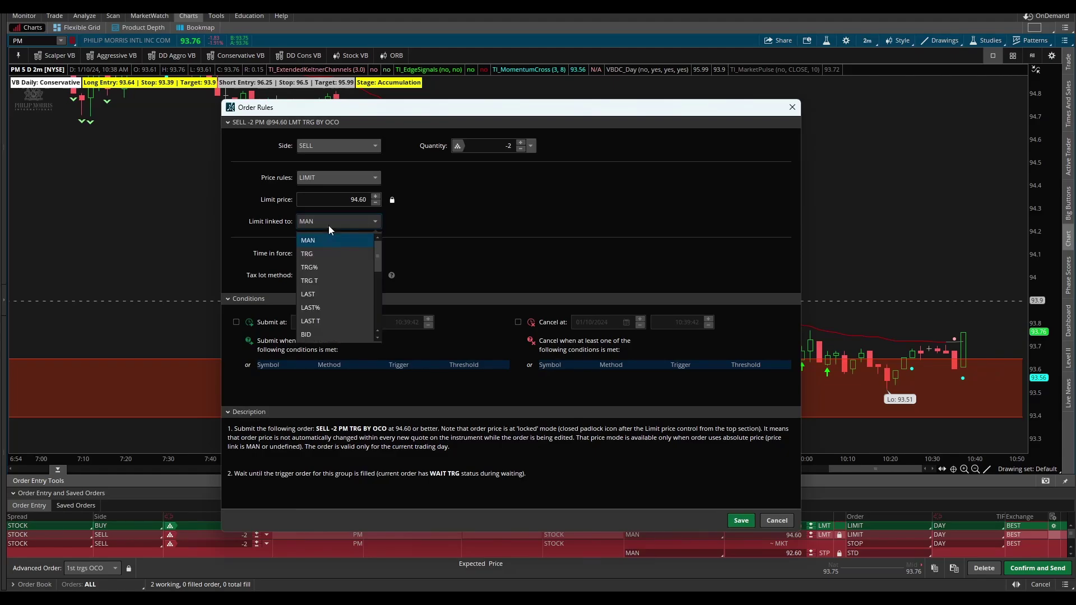
{"action": "scroll", "coordinate": [330, 297], "scroll_direction": "down", "scroll_amount": 3}
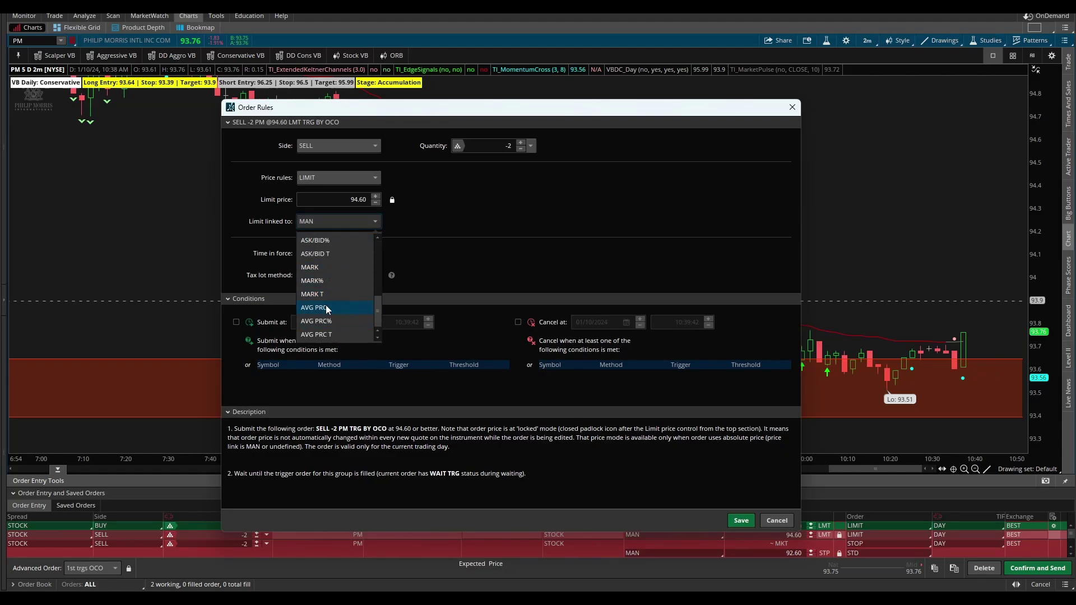
{"action": "left_click", "coordinate": [325, 305]}
{"action": "left_click", "coordinate": [738, 520]}
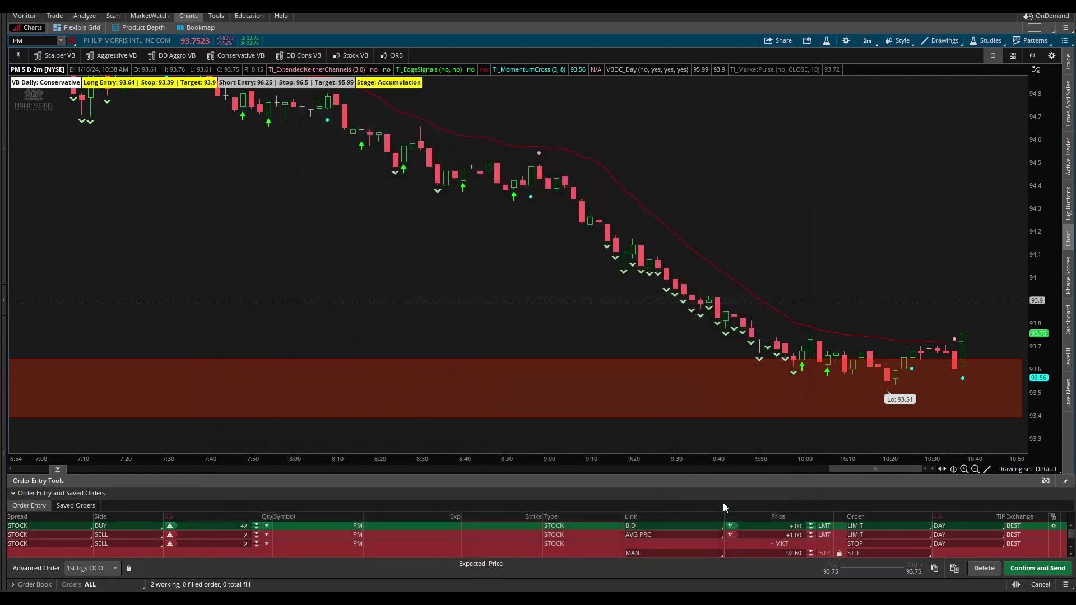
Peg the stop 1.00 below the average fill price, then confirm and send the bracket
{"action": "left_click", "coordinate": [1054, 545]}
{"action": "left_click", "coordinate": [330, 222]}
{"action": "scroll", "coordinate": [328, 292], "scroll_direction": "down", "scroll_amount": 3}
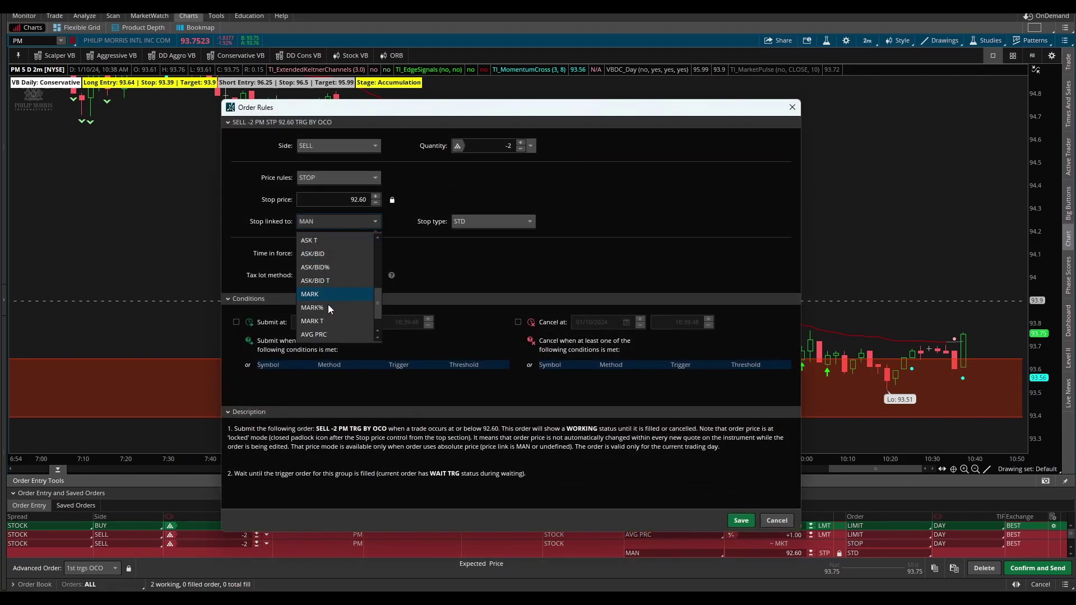
{"action": "left_click", "coordinate": [327, 308]}
{"action": "left_click", "coordinate": [741, 521]}
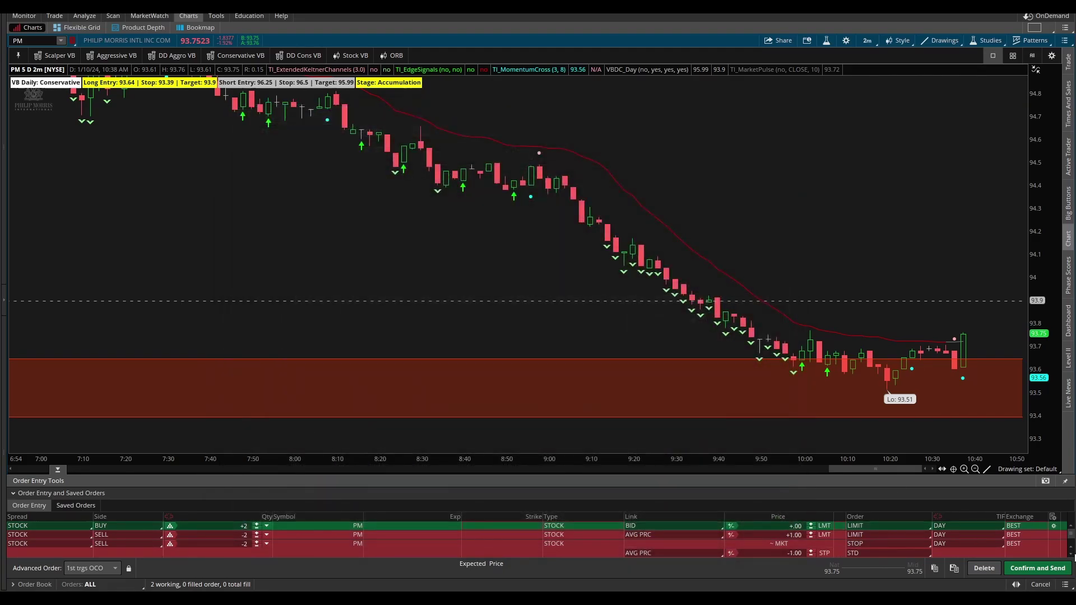
{"action": "left_click", "coordinate": [1037, 569]}
{"action": "left_click", "coordinate": [1035, 560]}
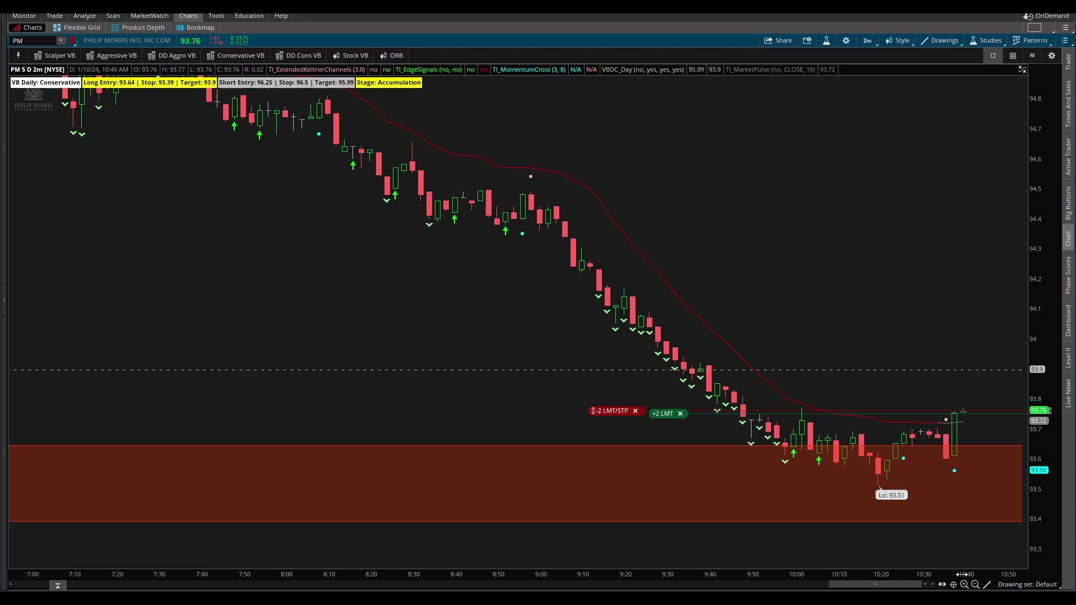
Show the Active Trader ladder next to the PM chart with the +2 position and exits
{"action": "left_click", "coordinate": [1069, 163]}
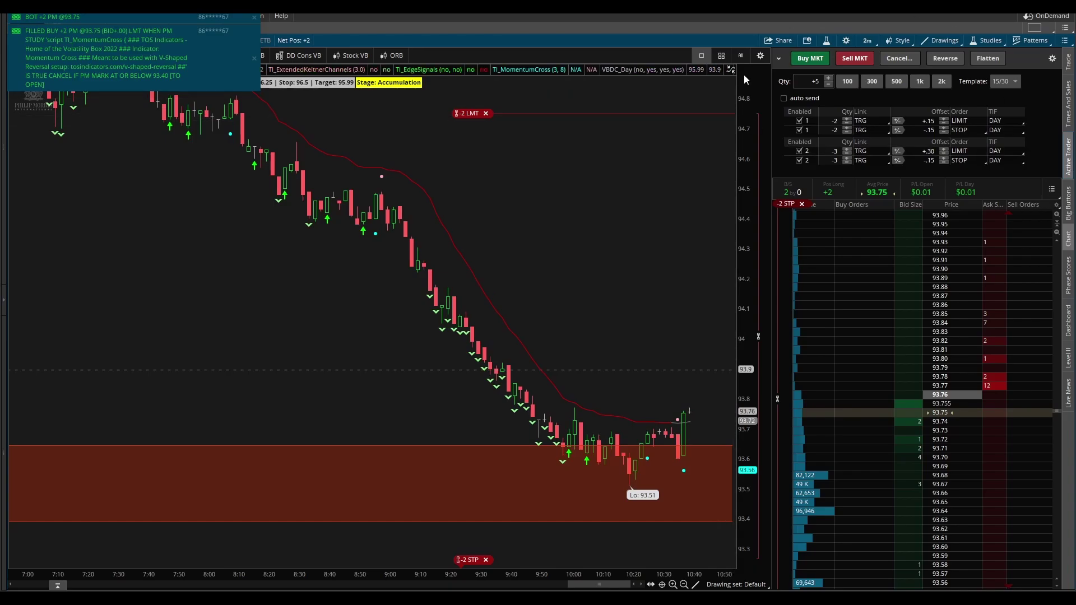
Raise the -2 stop to about 93.35 and lower the -2 limit target to 93.89, sending each
{"action": "left_click_drag", "start_coordinate": [744, 74], "coordinate": [746, 197]}
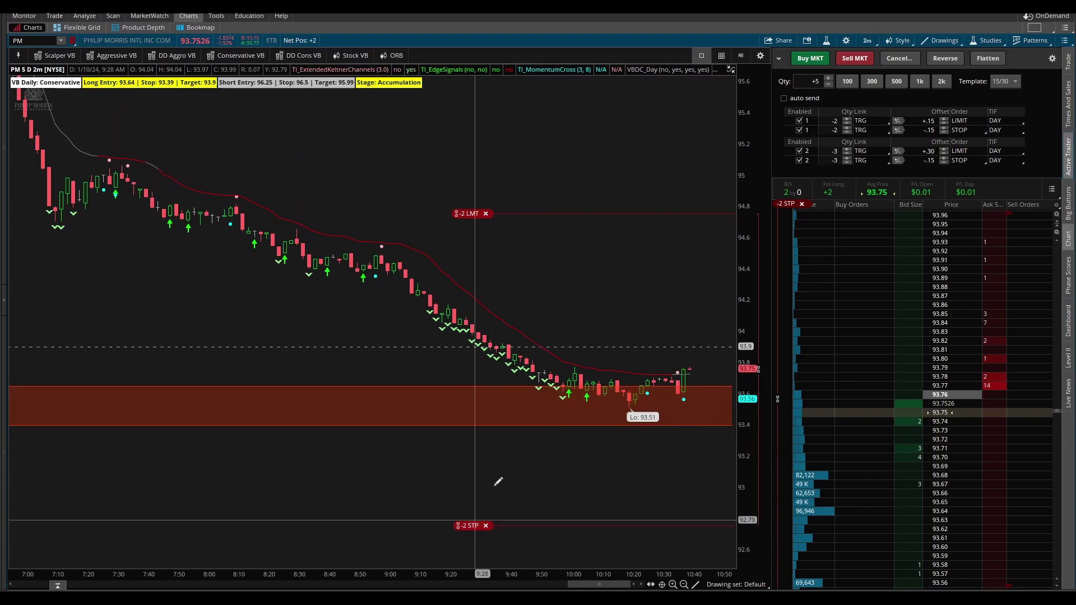
{"action": "left_click_drag", "start_coordinate": [466, 530], "coordinate": [474, 432]}
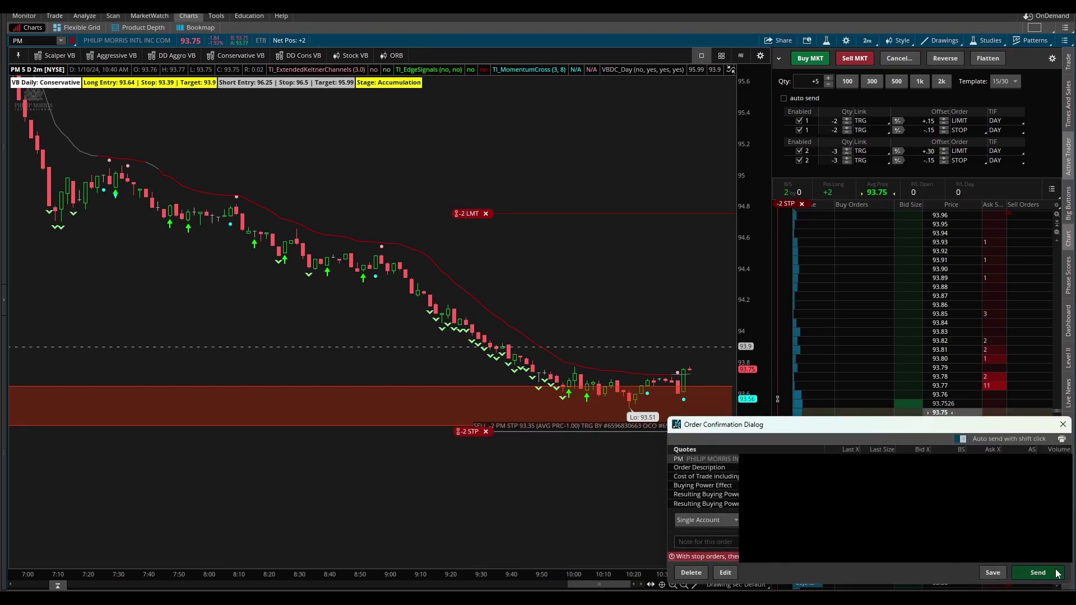
{"action": "left_click", "coordinate": [1057, 573]}
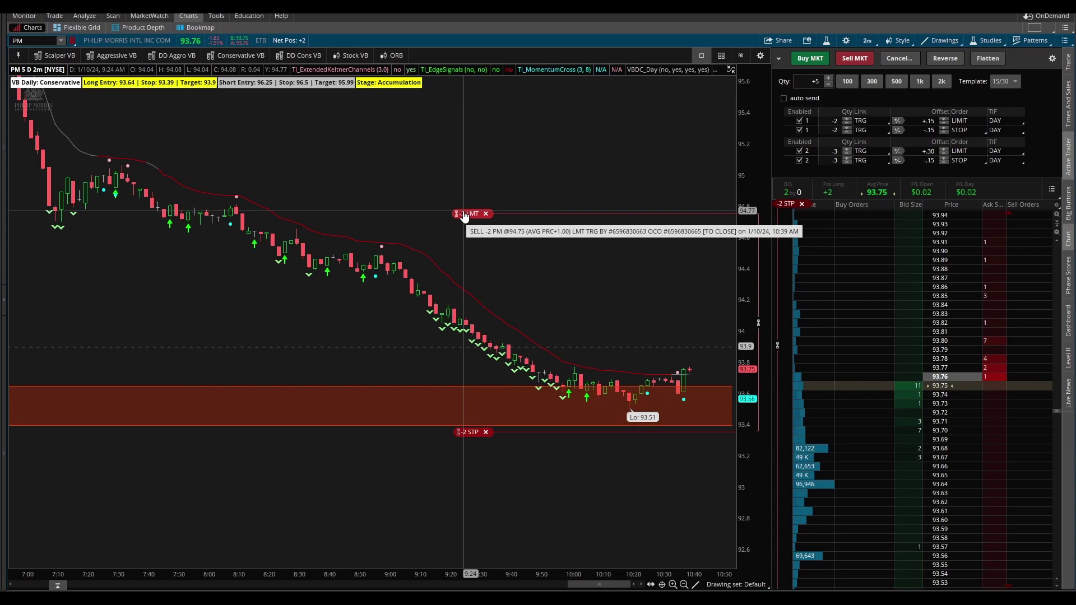
{"action": "left_click_drag", "start_coordinate": [464, 217], "coordinate": [478, 352]}
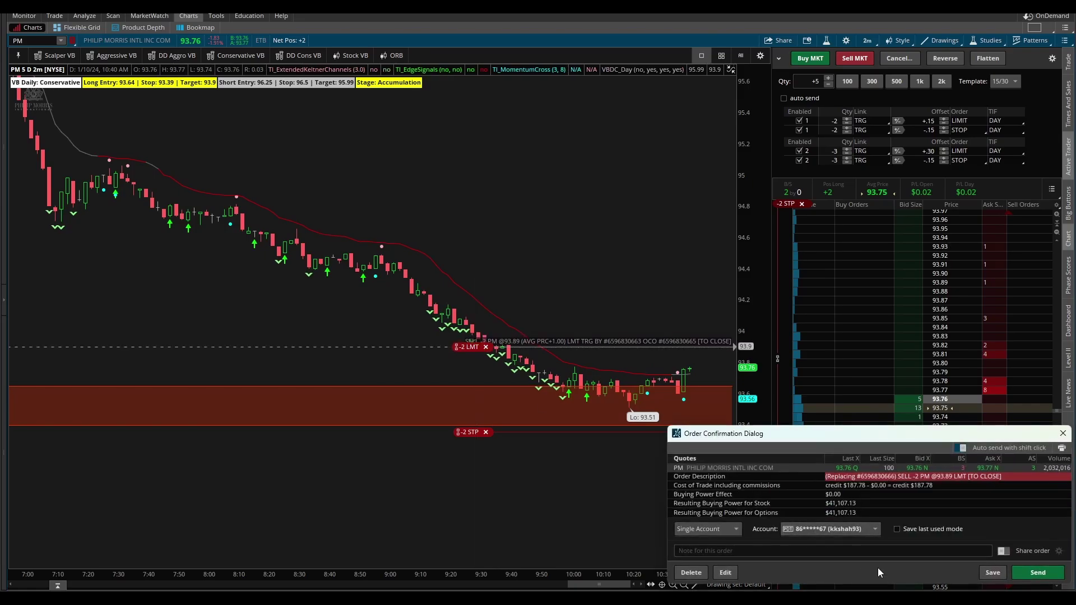
{"action": "left_click", "coordinate": [1036, 570]}
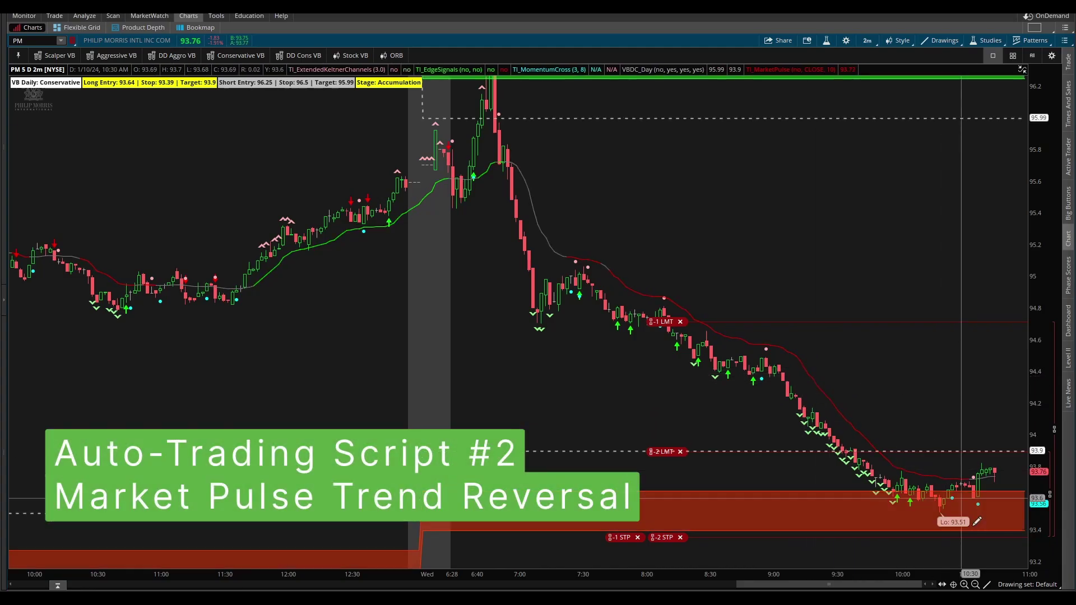
{"action": "mouse_move", "coordinate": [903, 381]}
{"action": "left_mouse_down"}
{"action": "mouse_move", "coordinate": [869, 424]}
{"action": "mouse_move", "coordinate": [871, 412]}
{"action": "mouse_move", "coordinate": [885, 422]}
{"action": "left_mouse_up"}
{"action": "key", "text": "Escape"}
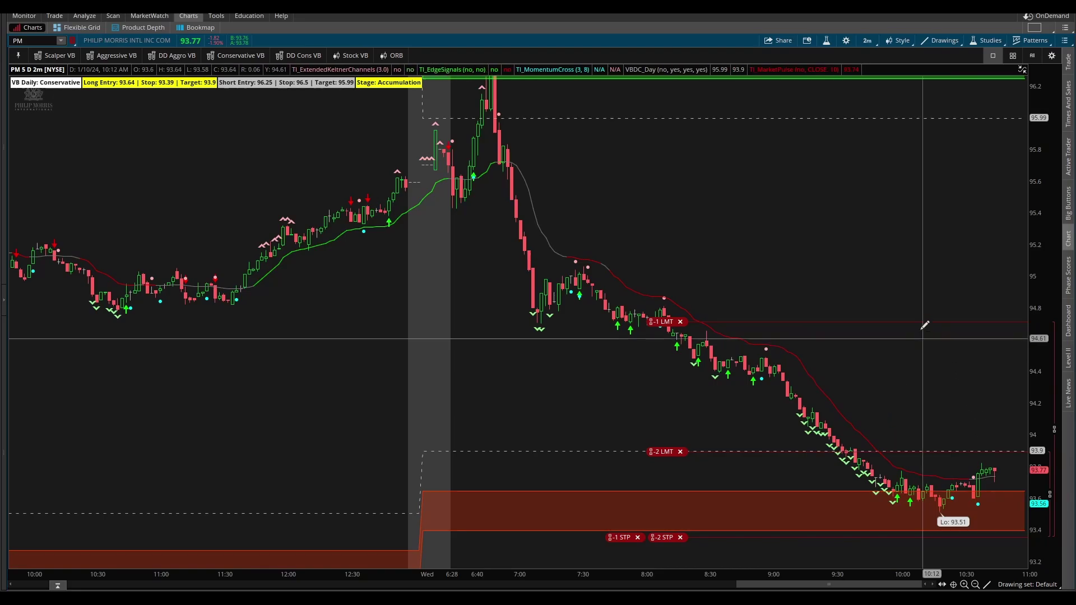
{"action": "left_click", "coordinate": [827, 41]}
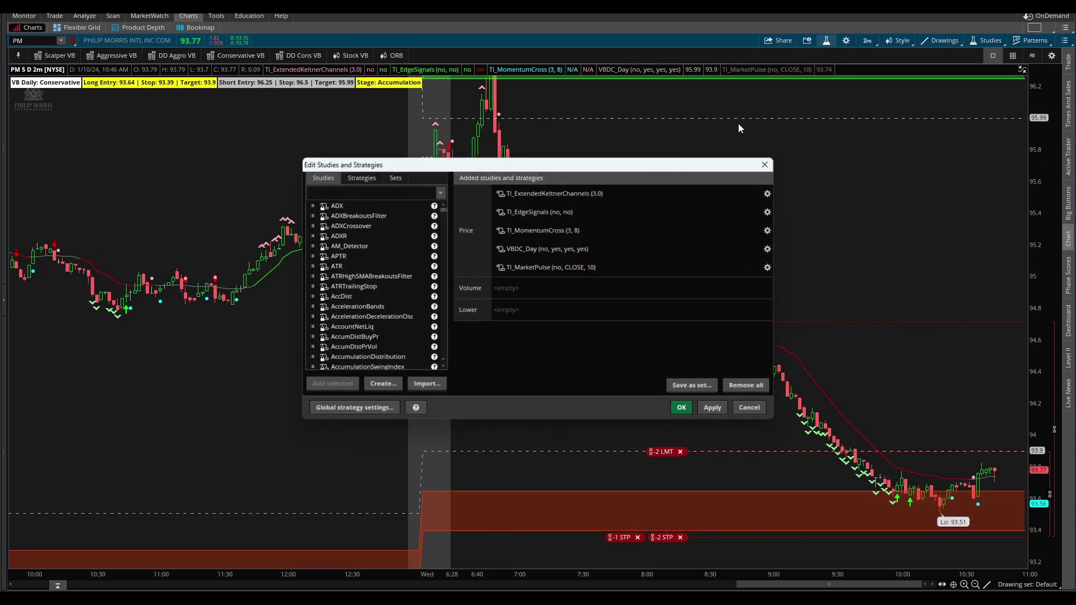
{"action": "left_click", "coordinate": [501, 269]}
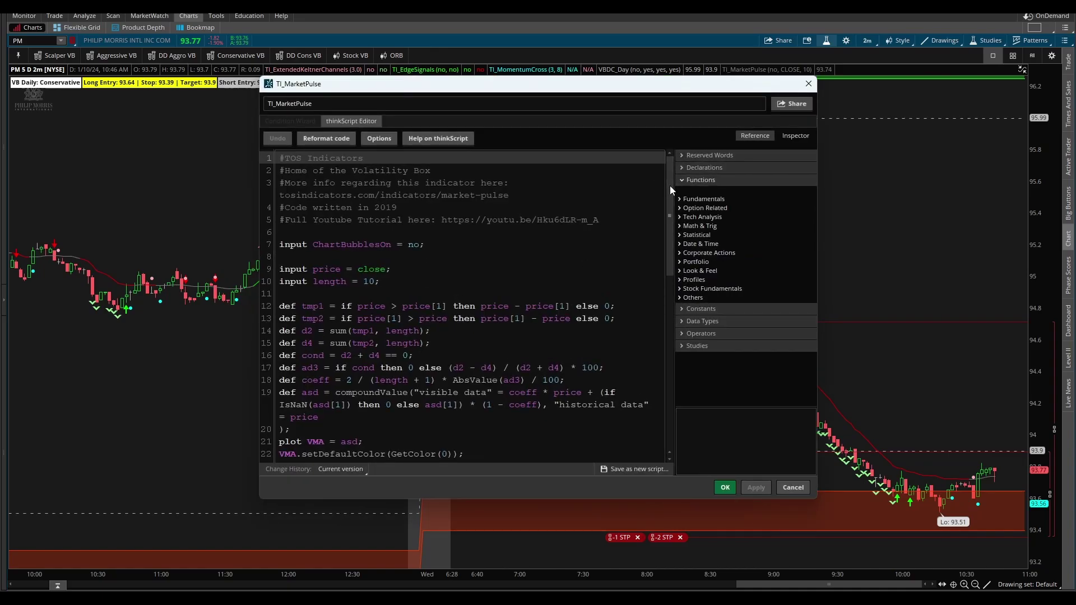
{"action": "left_click", "coordinate": [309, 261]}
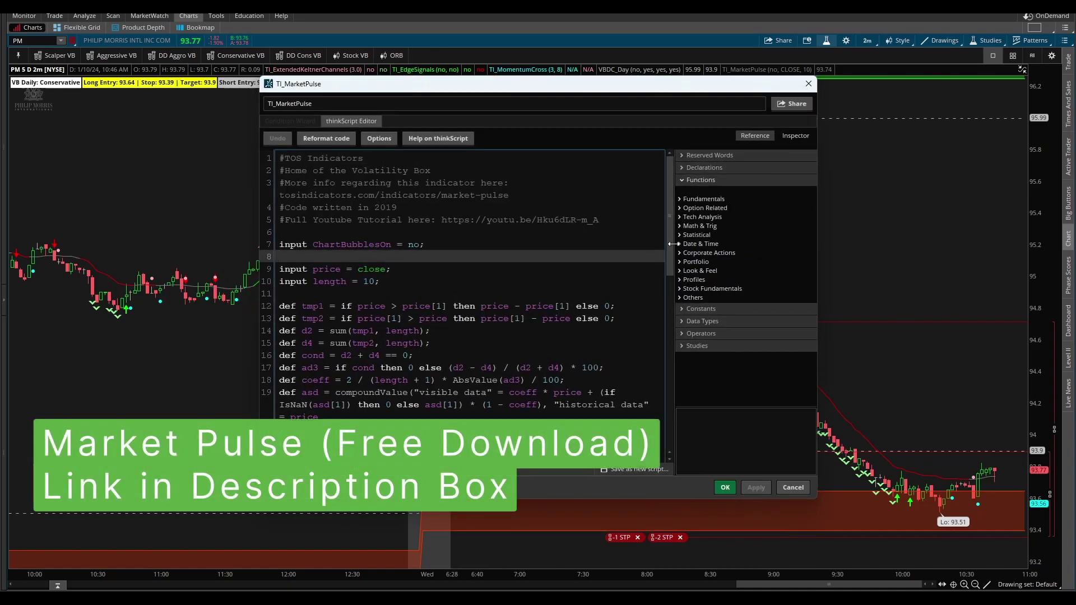
{"action": "left_click_drag", "start_coordinate": [673, 244], "coordinate": [678, 365]}
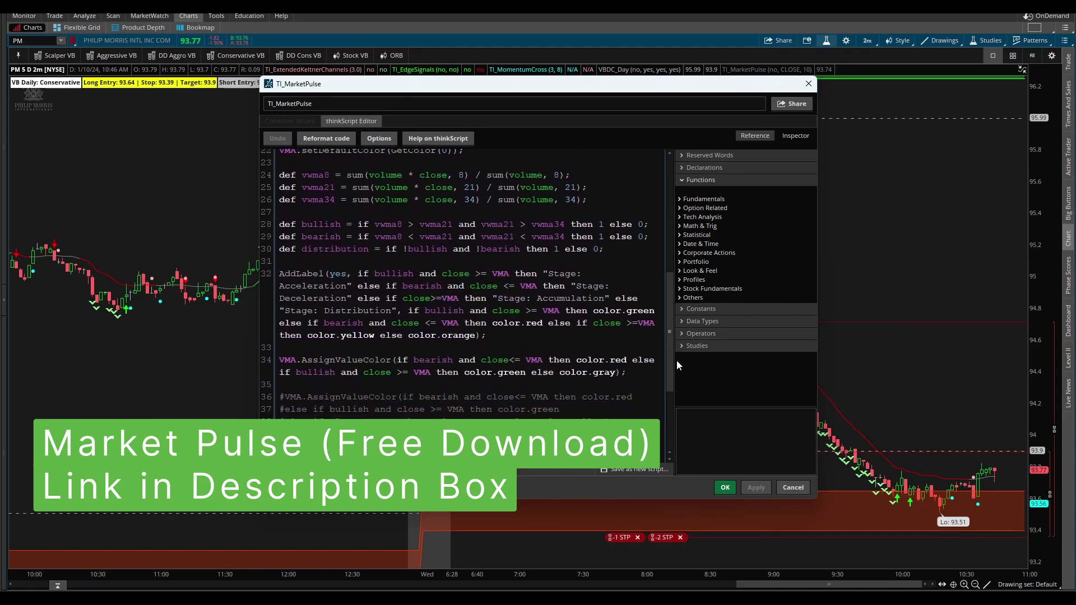
{"action": "left_click", "coordinate": [628, 372], "text": "shift"}
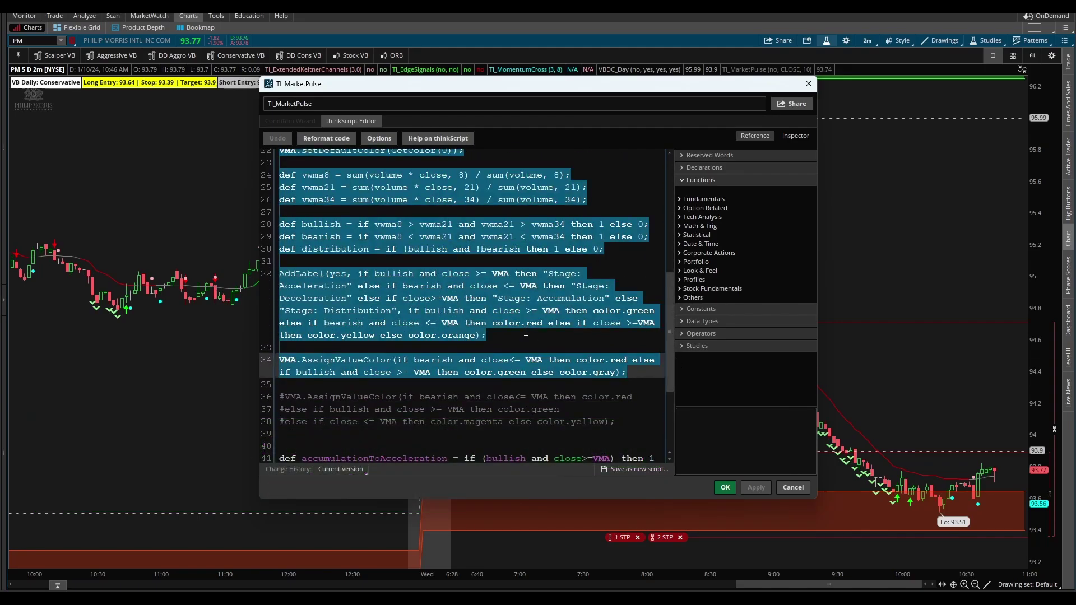
{"action": "left_click", "coordinate": [793, 487]}
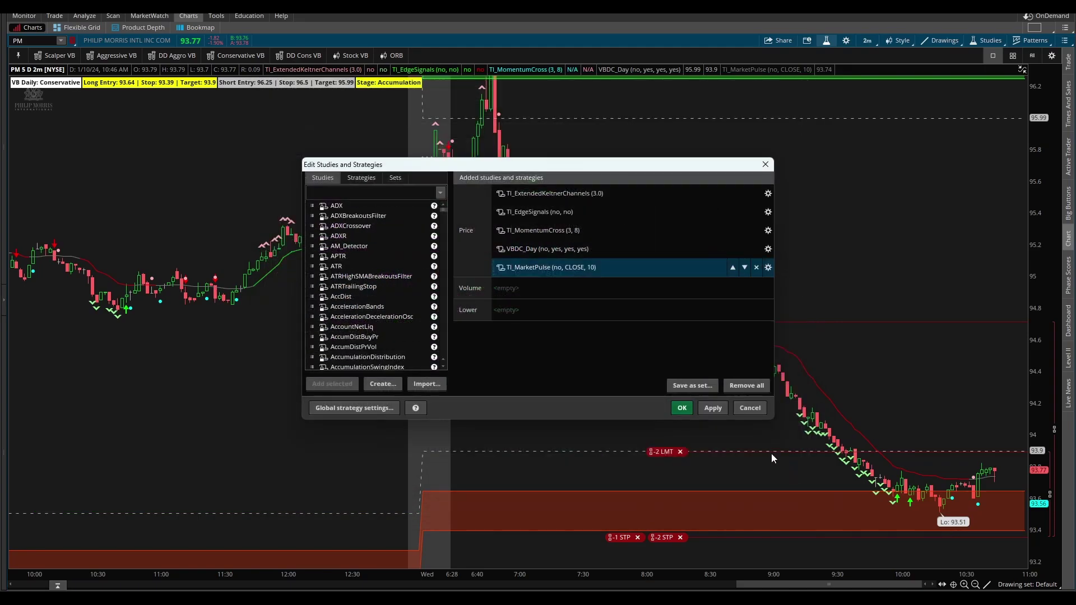
{"action": "left_click", "coordinate": [755, 409]}
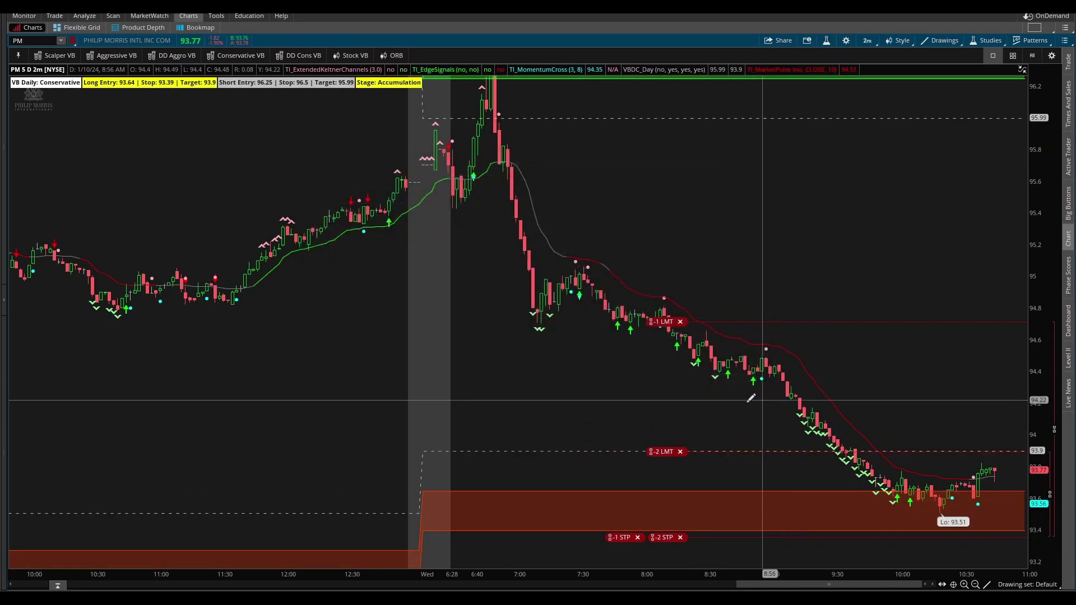
Create a custom bracket buying +5 PM at 94.20 with 95.20 target and 93.20 stop
{"action": "right_click", "coordinate": [592, 403]}
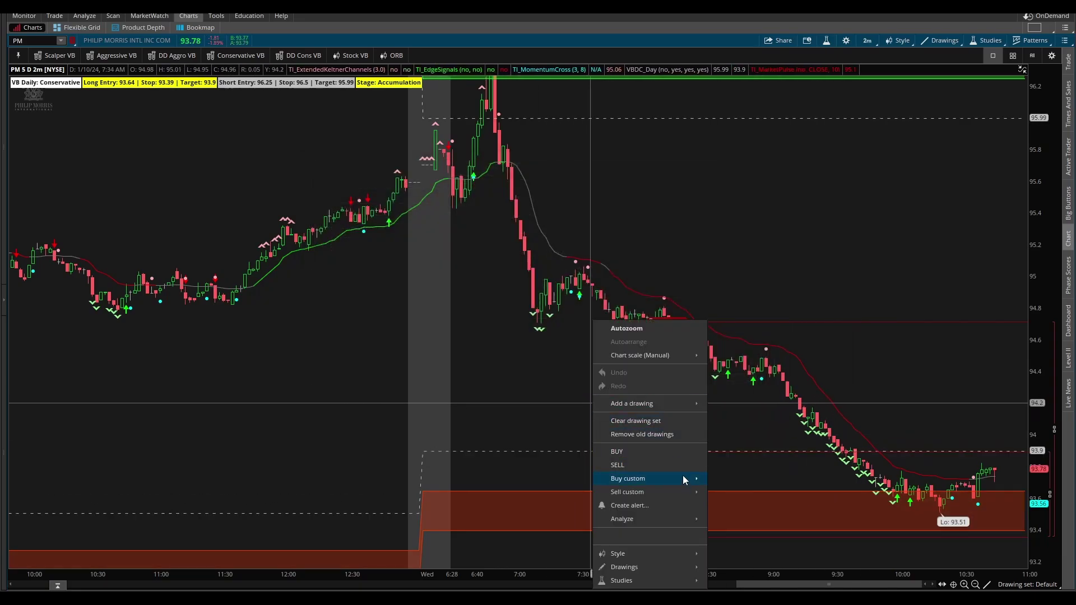
{"action": "mouse_move", "coordinate": [684, 479]}
{"action": "left_click", "coordinate": [732, 477]}
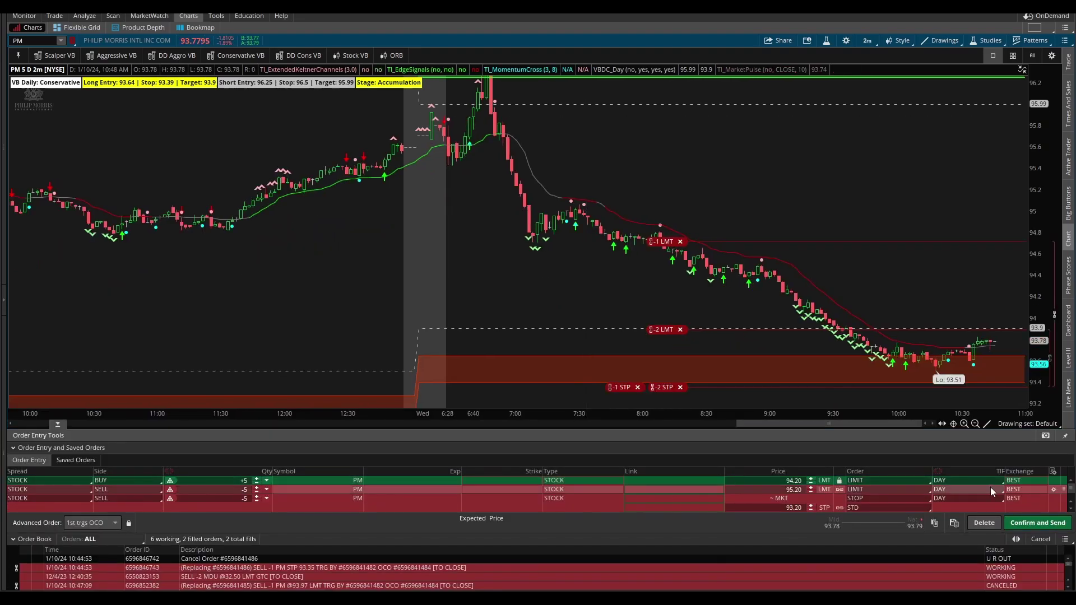
{"action": "left_click", "coordinate": [39, 539]}
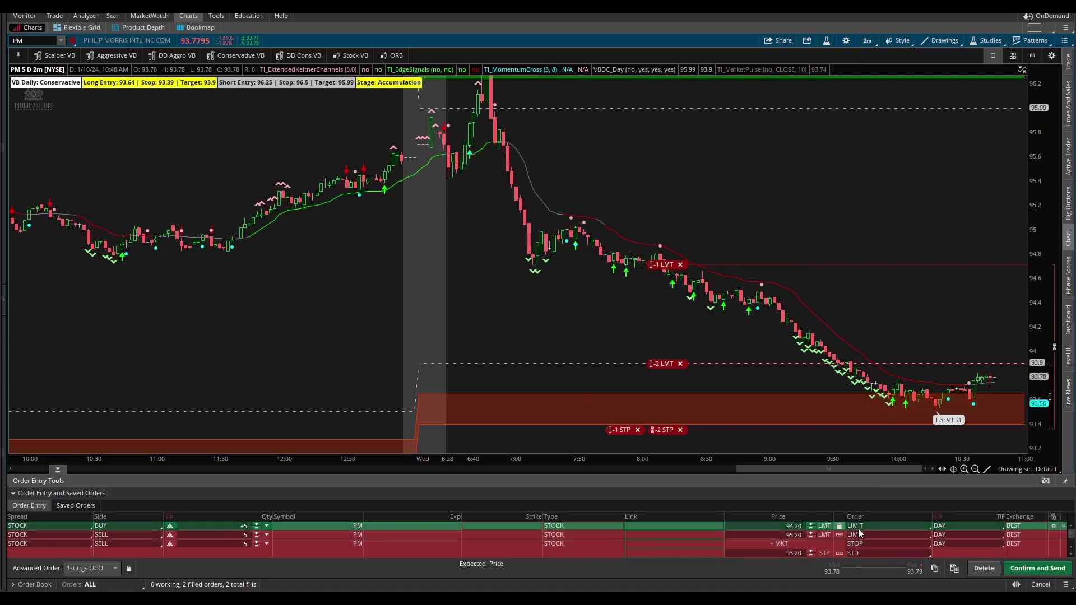
Give the buy entry a PM submit condition based on a custom STUDY
{"action": "left_click", "coordinate": [1054, 527]}
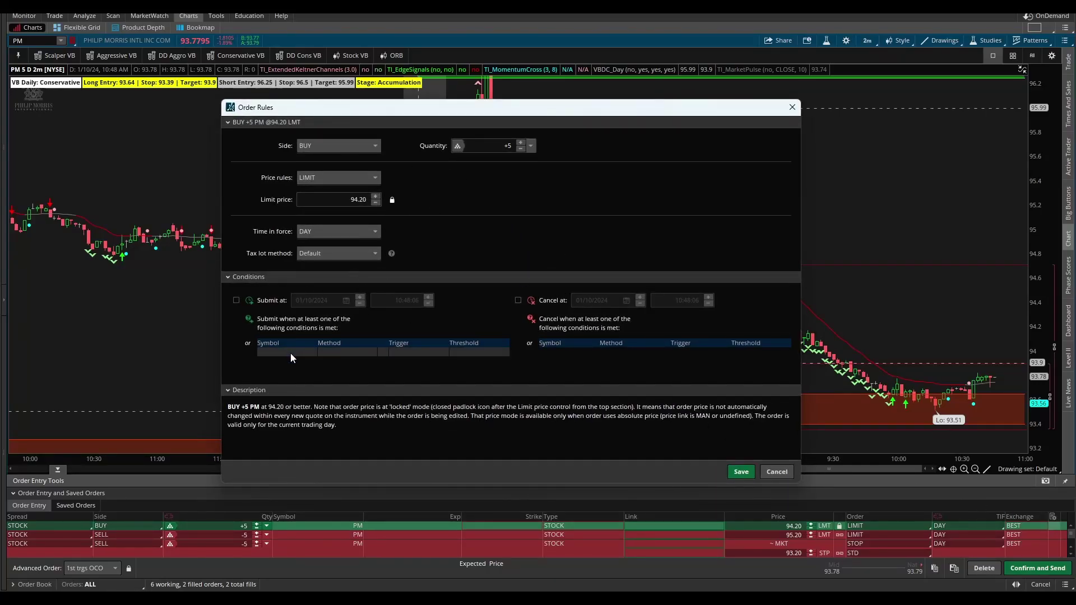
{"action": "left_click", "coordinate": [291, 355]}
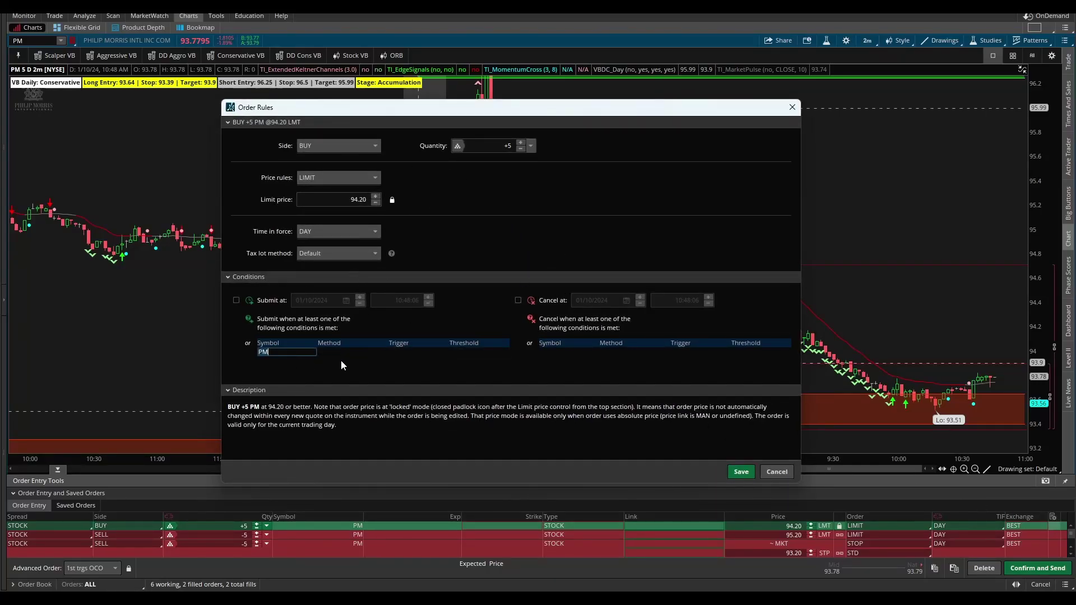
{"action": "left_click", "coordinate": [358, 354]}
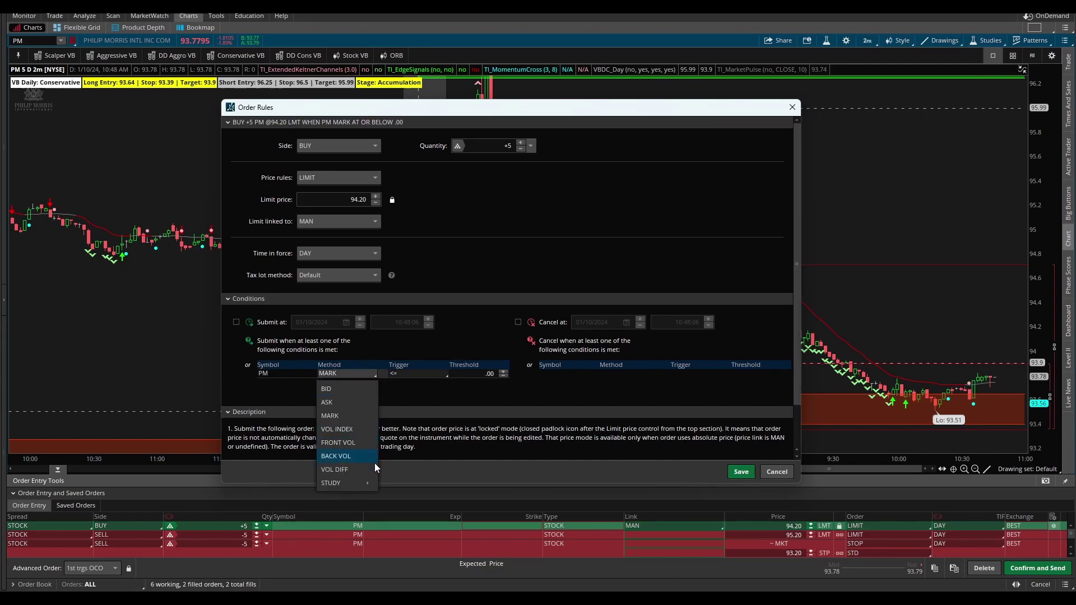
{"action": "mouse_move", "coordinate": [364, 483]}
{"action": "left_click", "coordinate": [421, 525]}
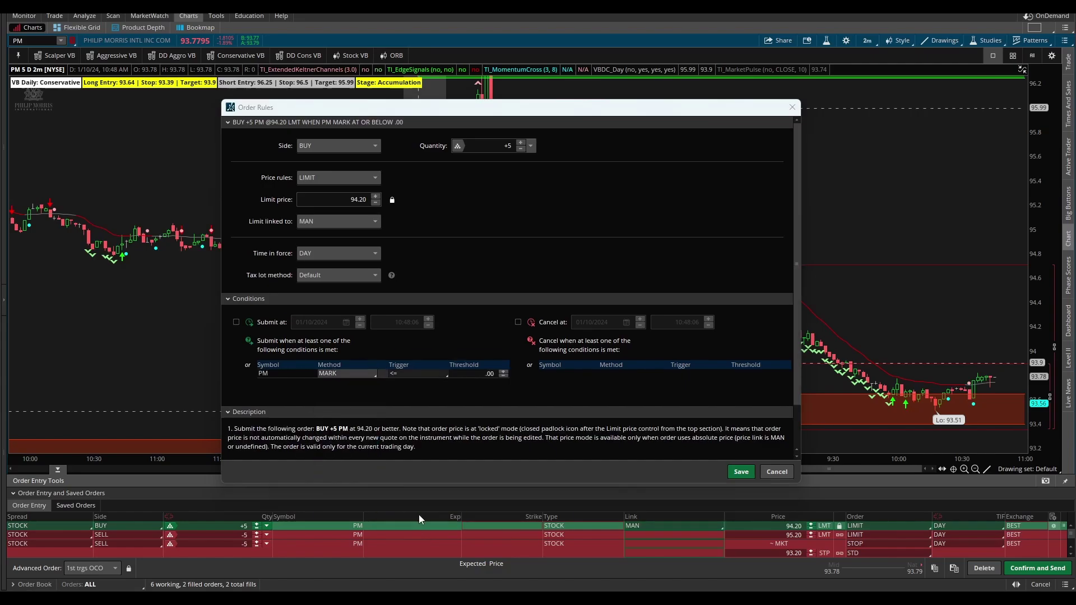
Replace the default SimpleMovingAvg condition with the copied Market Pulse thinkScript code
{"action": "left_click", "coordinate": [386, 182]}
{"action": "key", "text": "ctrl+a"}
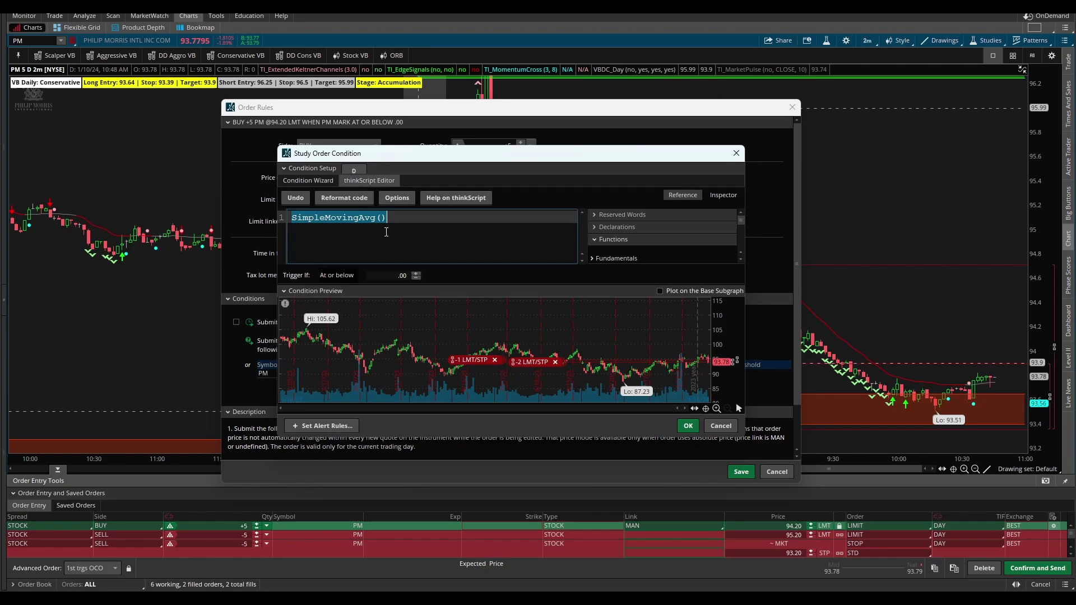
{"action": "key", "text": "ctrl+v"}
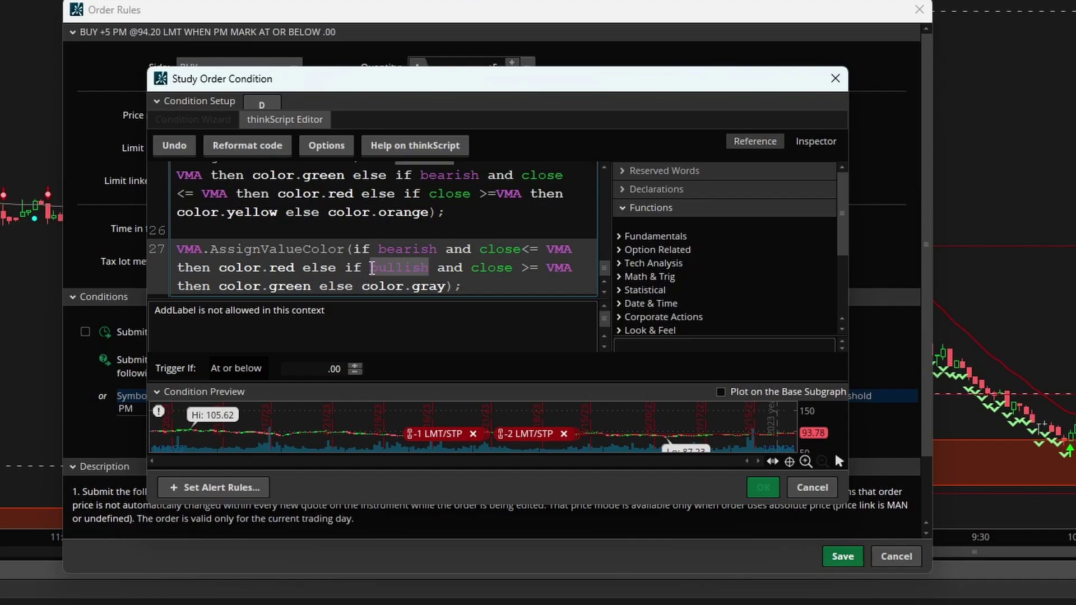
{"action": "left_click_drag", "start_coordinate": [369, 268], "coordinate": [572, 268]}
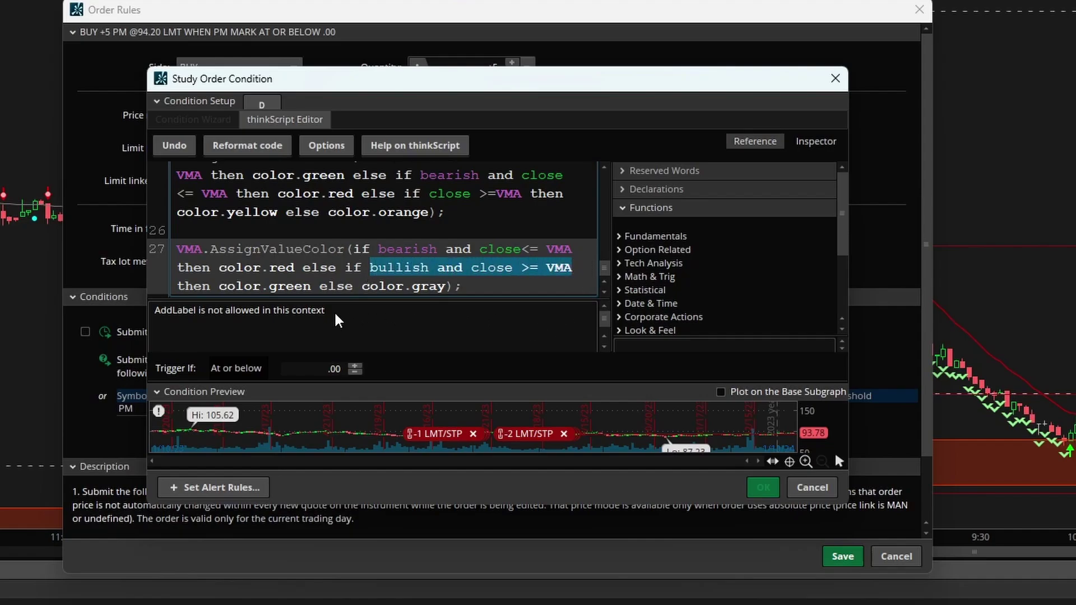
{"action": "left_click_drag", "start_coordinate": [219, 286], "coordinate": [311, 287]}
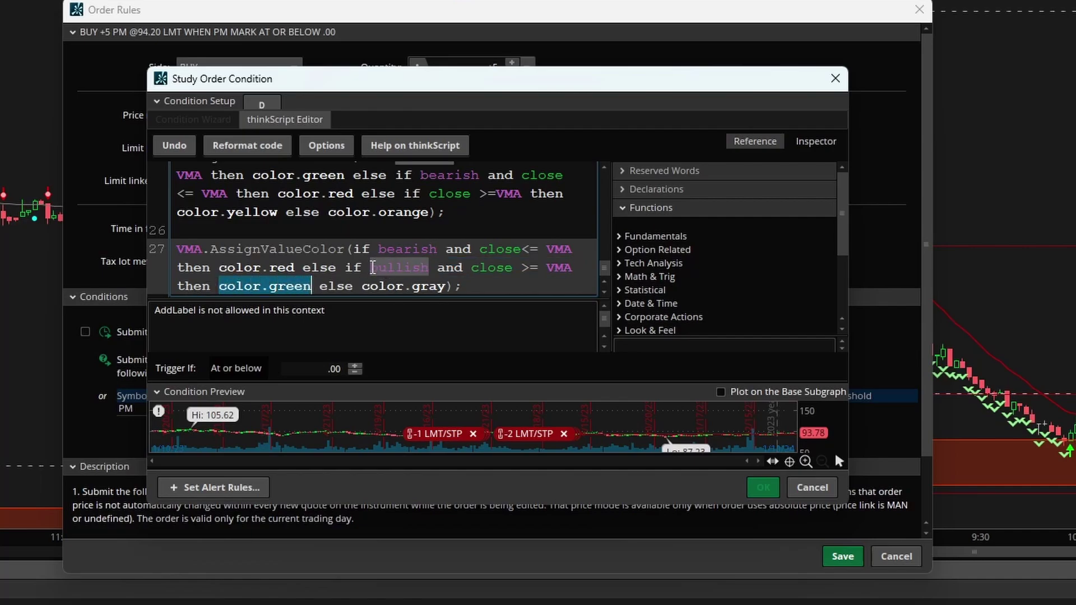
{"action": "left_click_drag", "start_coordinate": [370, 270], "coordinate": [572, 269]}
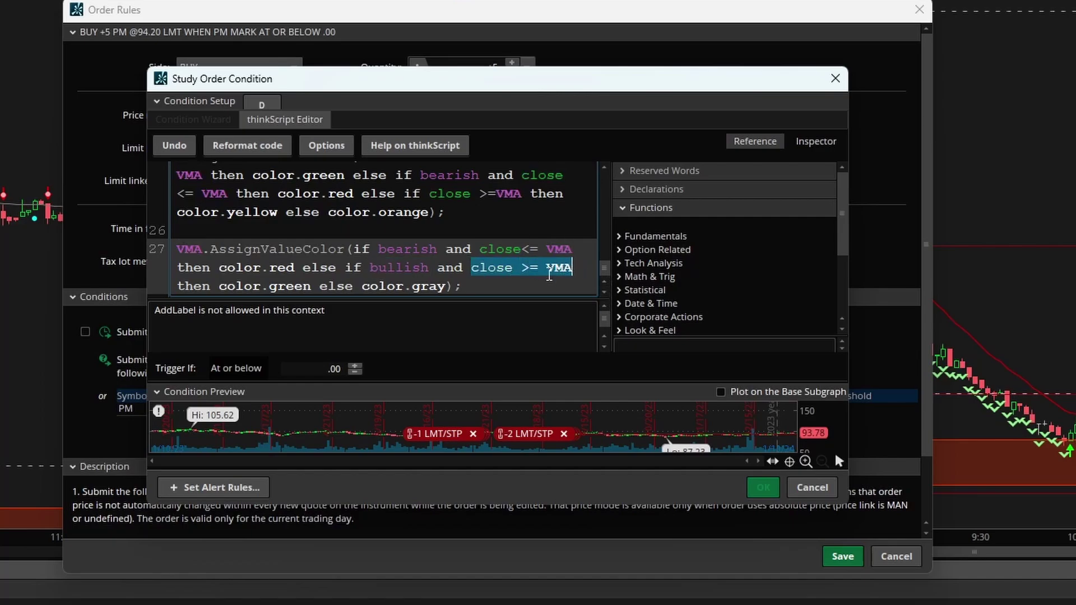
Delete the AddLabel statement and change line 14's plot to def
{"action": "scroll", "coordinate": [611, 275], "scroll_direction": "up", "scroll_amount": 2}
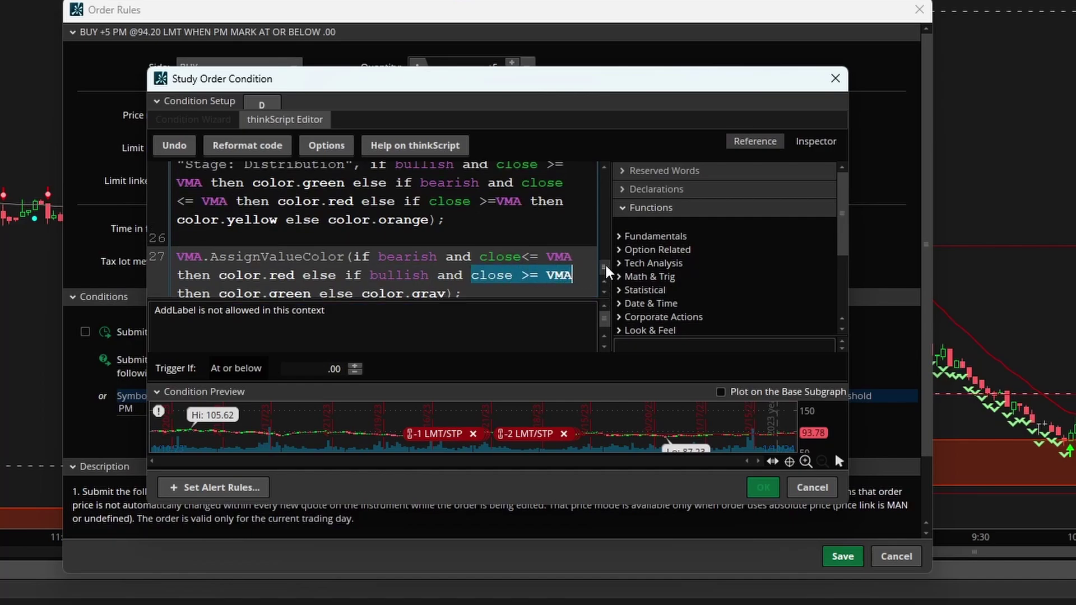
{"action": "left_click", "coordinate": [590, 265]}
{"action": "scroll", "coordinate": [603, 275], "scroll_direction": "up", "scroll_amount": 5}
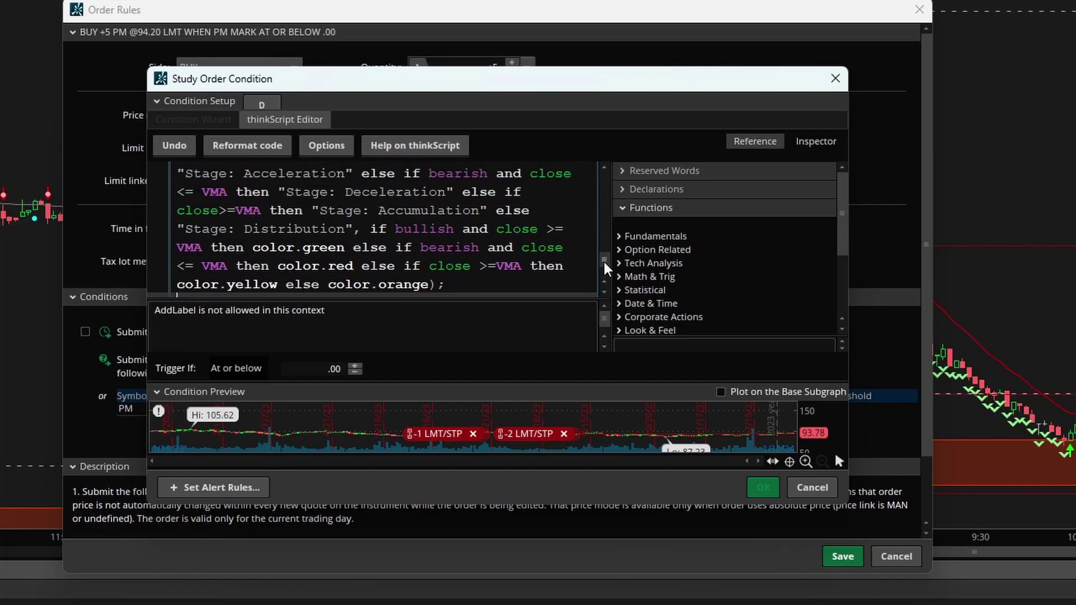
{"action": "left_click", "coordinate": [373, 206], "text": "shift"}
{"action": "key", "text": "Delete"}
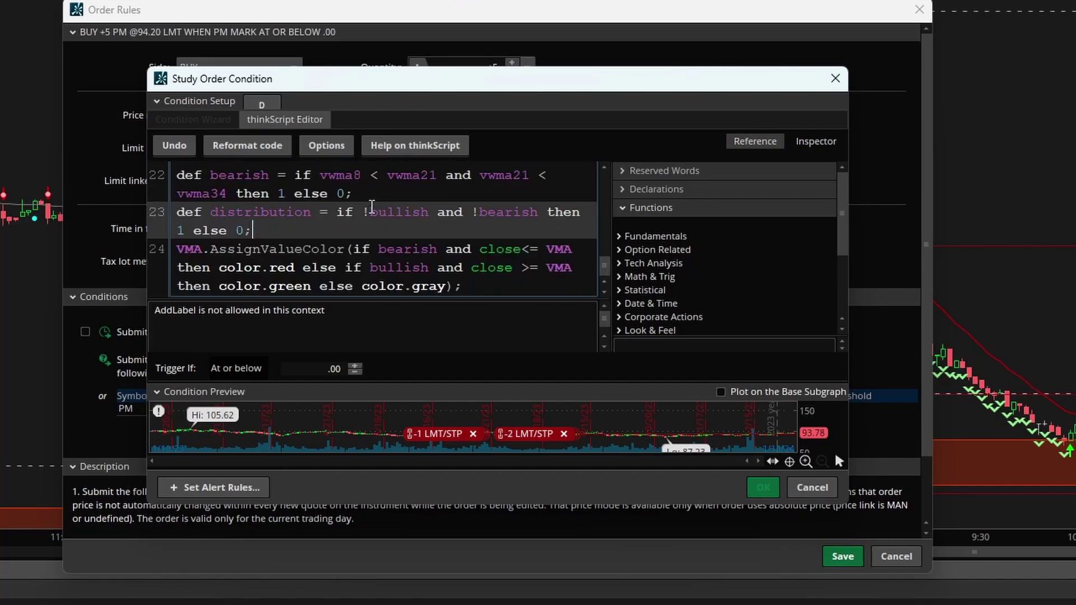
{"action": "scroll", "coordinate": [604, 252], "scroll_direction": "up", "scroll_amount": 6}
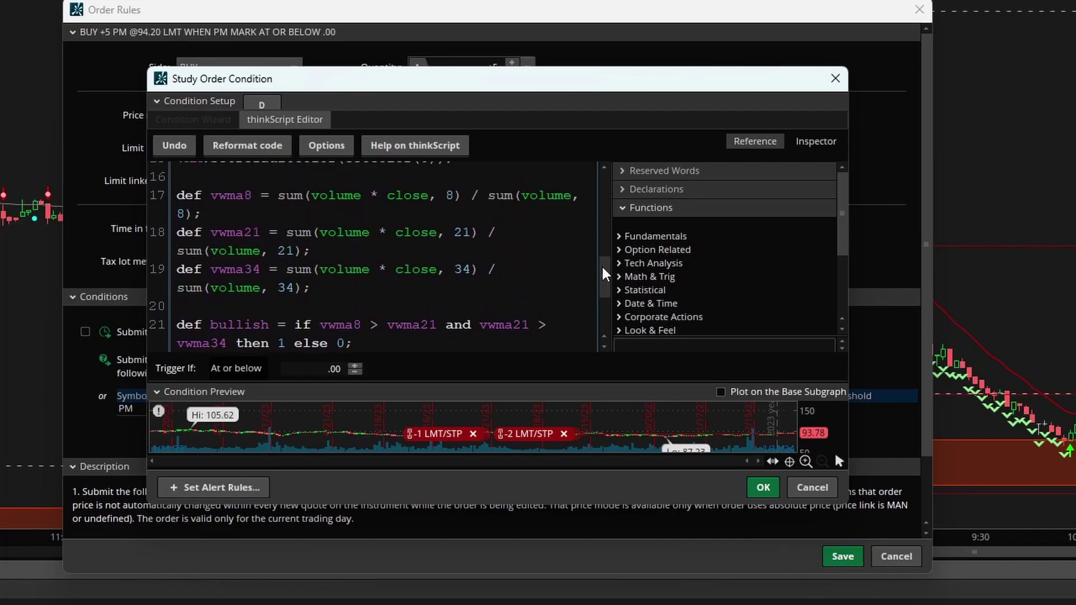
{"action": "scroll", "coordinate": [603, 252], "scroll_direction": "up", "scroll_amount": 2}
{"action": "double_click", "coordinate": [193, 318]}
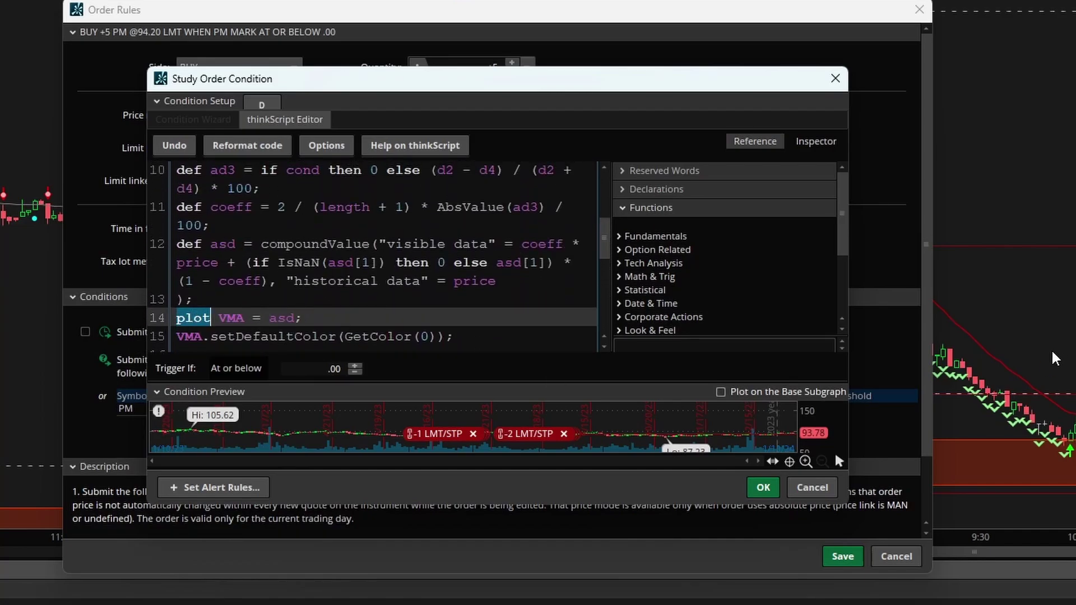
{"action": "type", "text": "def"}
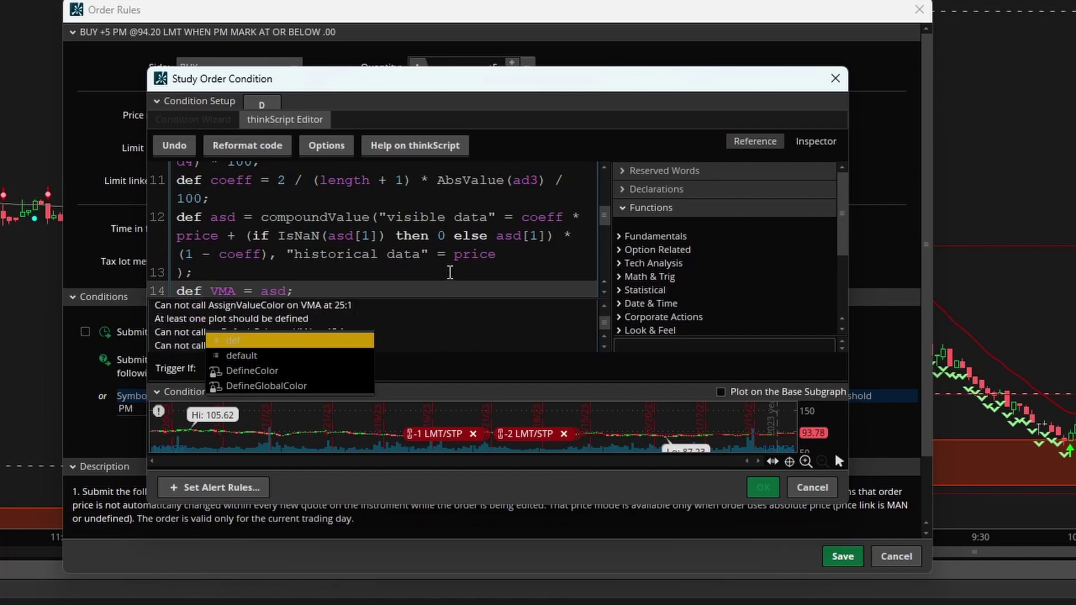
Delete the VMA setDefaultColor line
{"action": "scroll", "coordinate": [476, 271], "scroll_direction": "down", "scroll_amount": 4}
{"action": "left_click", "coordinate": [477, 223]}
{"action": "triple_click", "coordinate": [477, 223]}
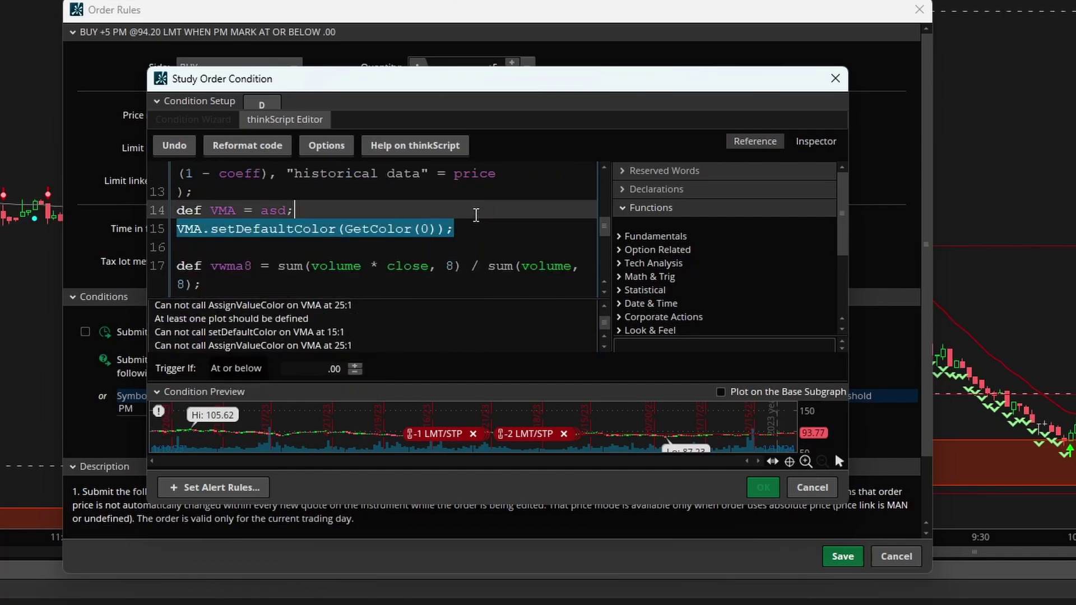
{"action": "key", "text": "BackSpace"}
Add a new line 'plot signal = bullish[1] and close[1]'
{"action": "scroll", "coordinate": [607, 247], "scroll_direction": "down", "scroll_amount": 3}
{"action": "scroll", "coordinate": [607, 247], "scroll_direction": "down", "scroll_amount": 3}
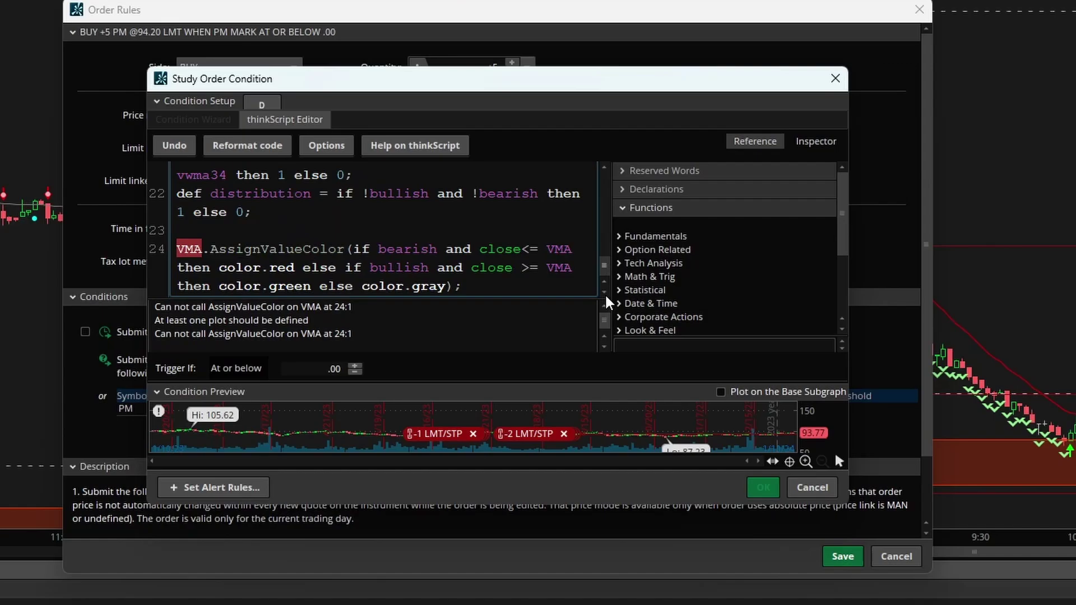
{"action": "left_click", "coordinate": [336, 225]}
{"action": "key", "text": "Return"}
{"action": "key", "text": "Return"}
{"action": "key", "text": "Up"}
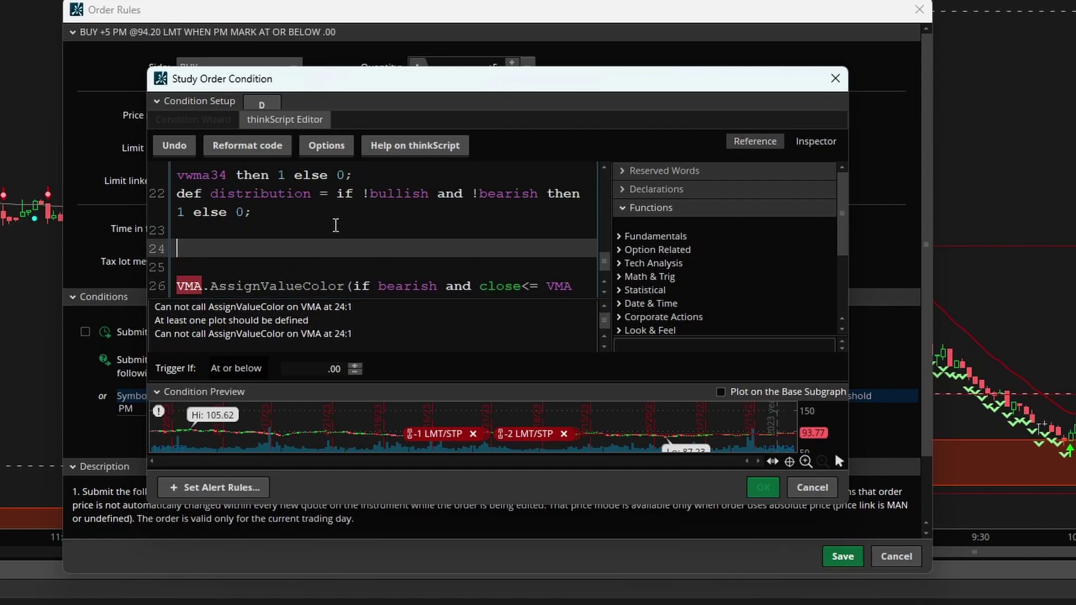
{"action": "type", "text": "plot signal = bulli"}
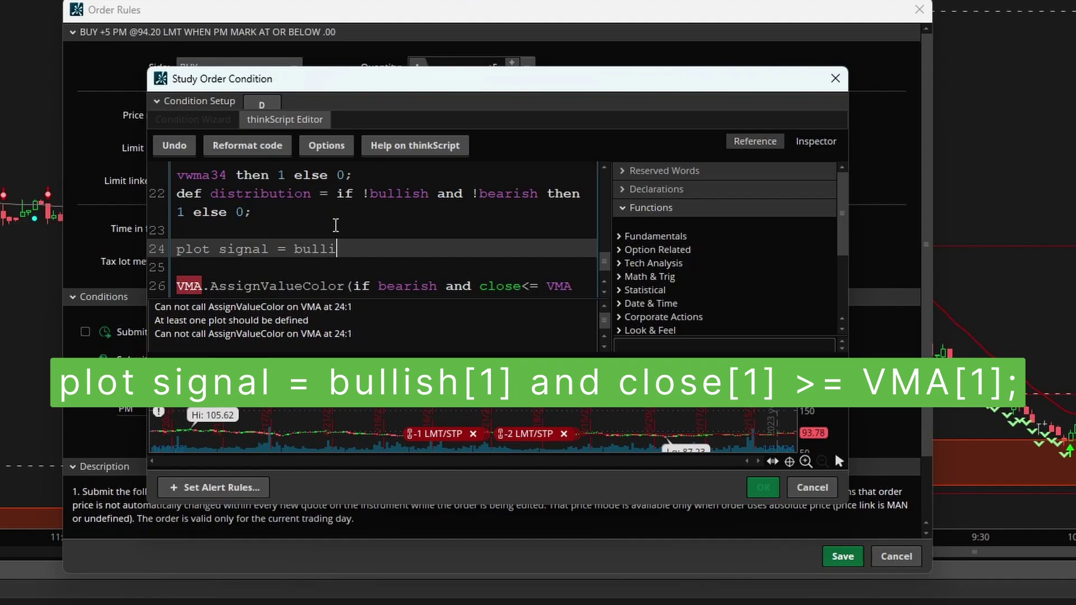
{"action": "type", "text": "sh[1] and"}
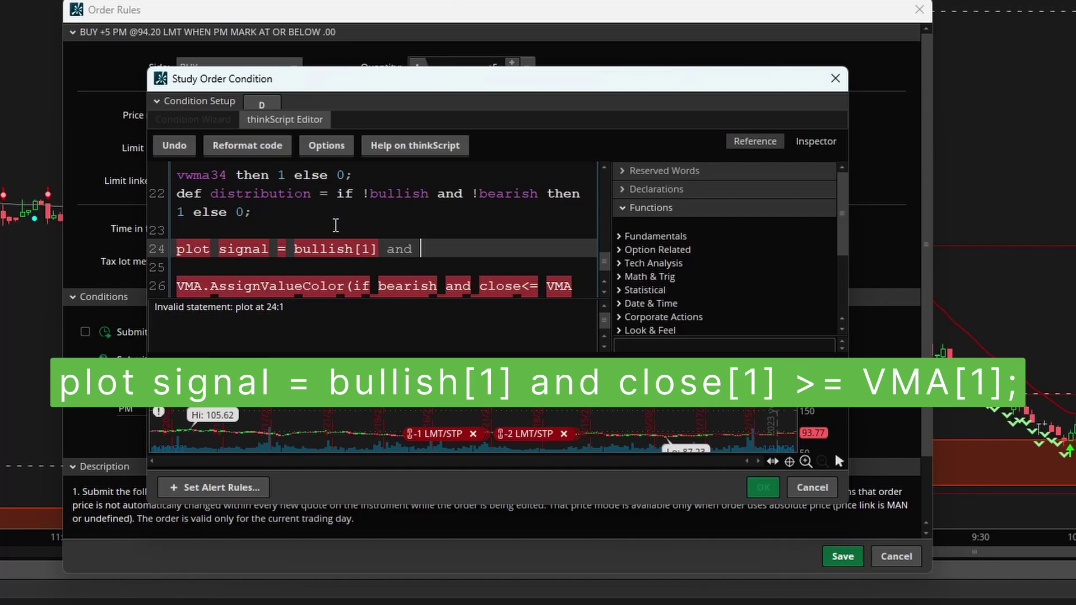
{"action": "type", "text": " close[1]"}
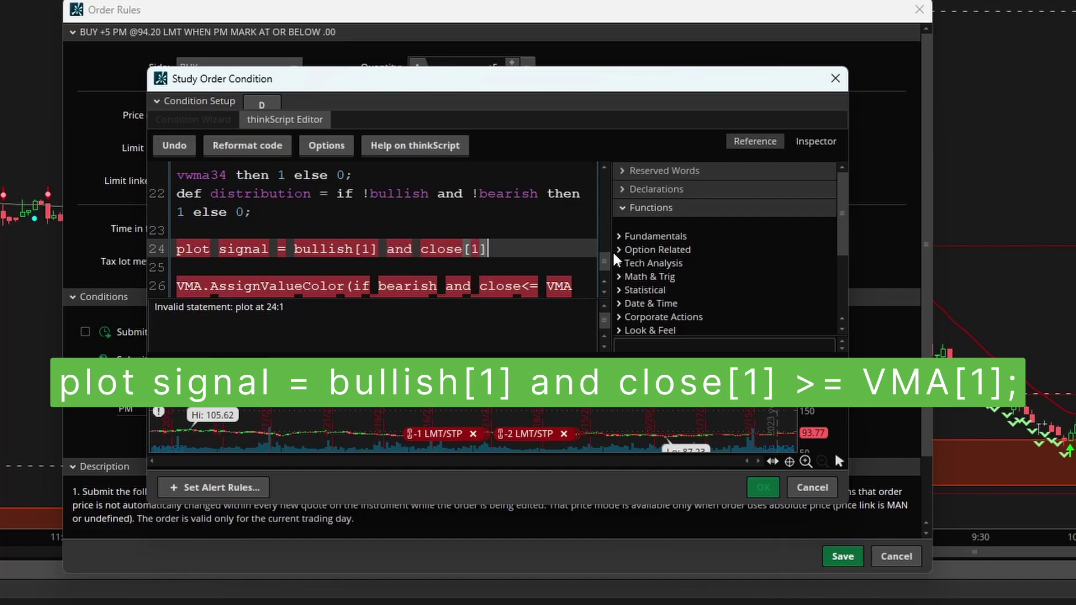
Append '>= VMA[1];' after close[1] on line 24
{"action": "scroll", "coordinate": [609, 280], "scroll_direction": "down", "scroll_amount": 1}
{"action": "scroll", "coordinate": [528, 286], "scroll_direction": "down", "scroll_amount": 1}
{"action": "left_click_drag", "start_coordinate": [514, 269], "coordinate": [573, 269]}
{"action": "key", "text": "ctrl+c"}
{"action": "left_click", "coordinate": [499, 208]}
{"action": "key", "text": "ctrl+v"}
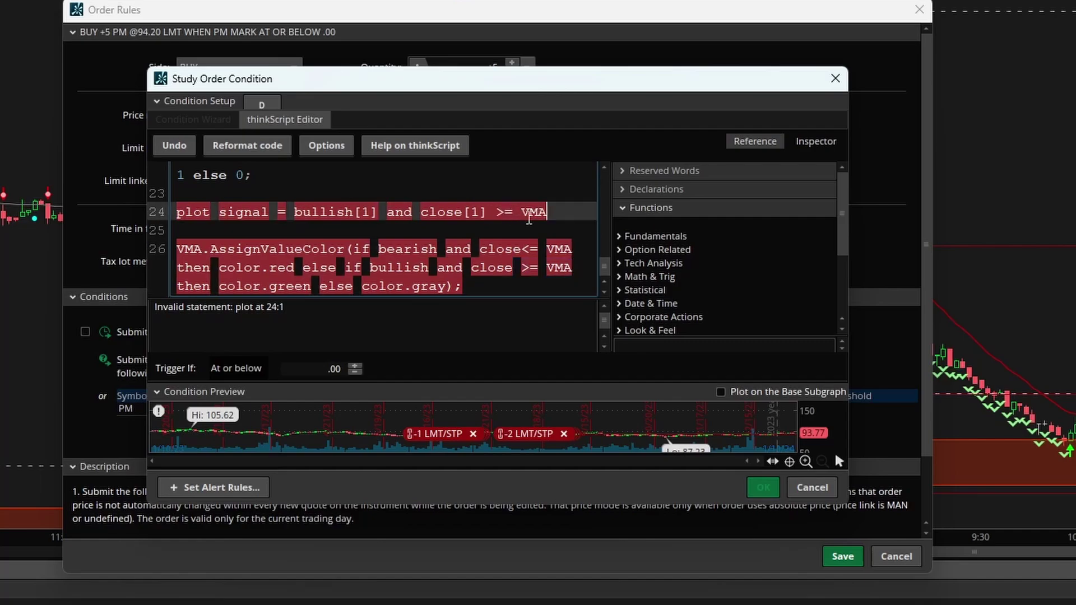
{"action": "type", "text": "[1]"}
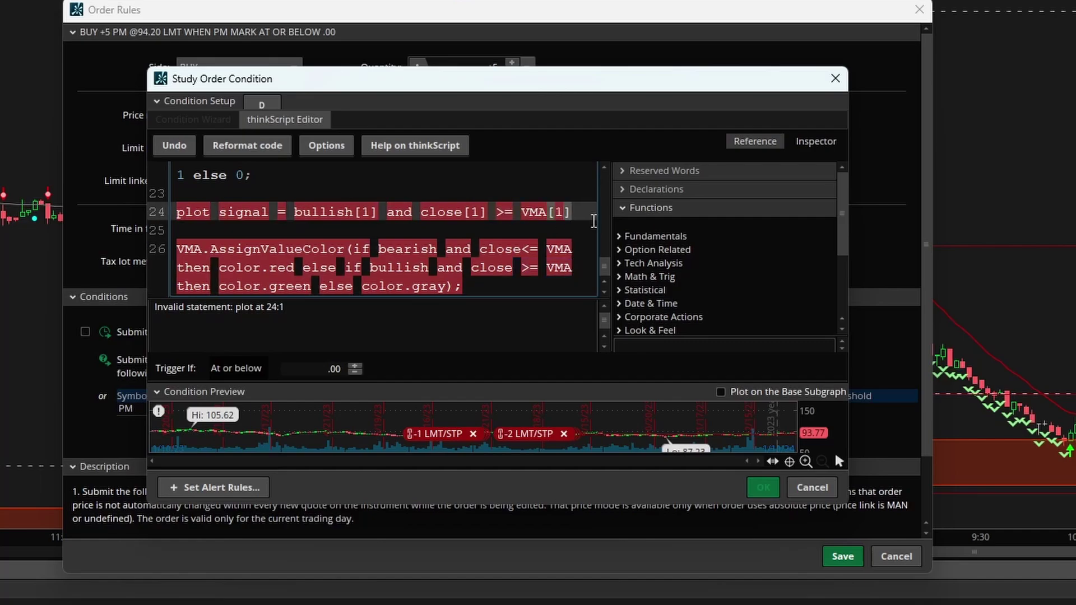
{"action": "type", "text": ";"}
Delete the AssignValueColor colouring statement and bring up the Trigger If choices
{"action": "triple_click", "coordinate": [471, 295]}
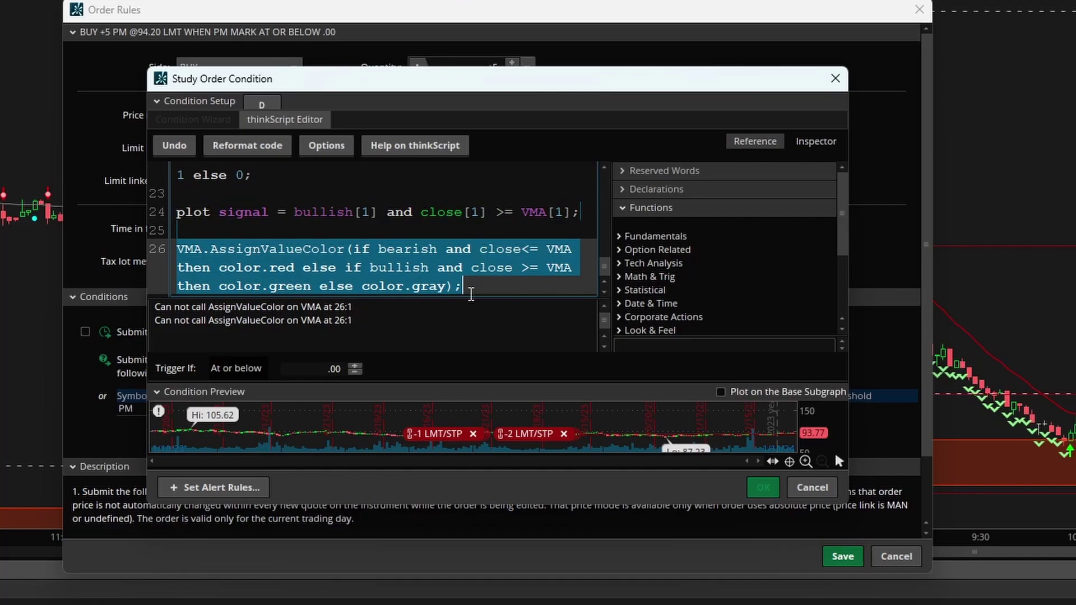
{"action": "key", "text": "BackSpace"}
{"action": "key", "text": "BackSpace"}
{"action": "key", "text": "BackSpace"}
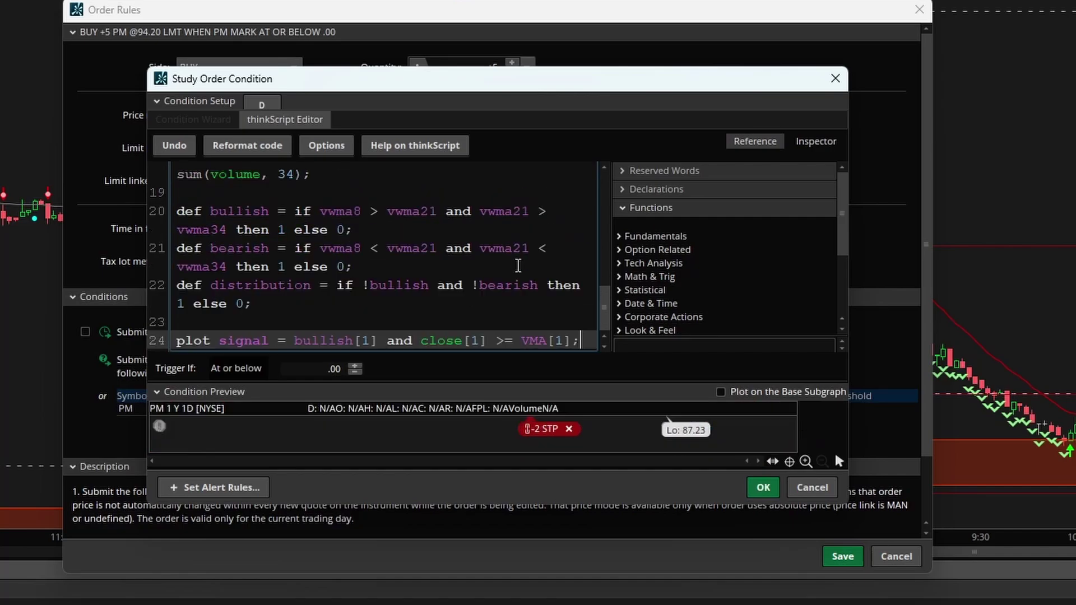
{"action": "left_click", "coordinate": [235, 377]}
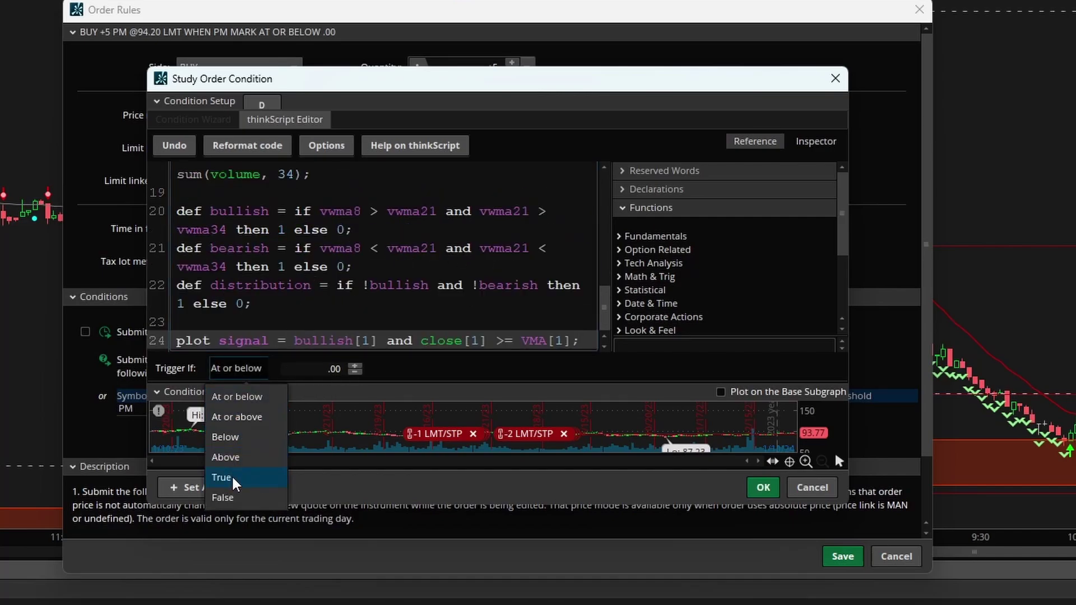
Evaluate the PM buy order's study condition on 2-minute bars
{"action": "left_click", "coordinate": [262, 105]}
{"action": "left_click", "coordinate": [291, 155]}
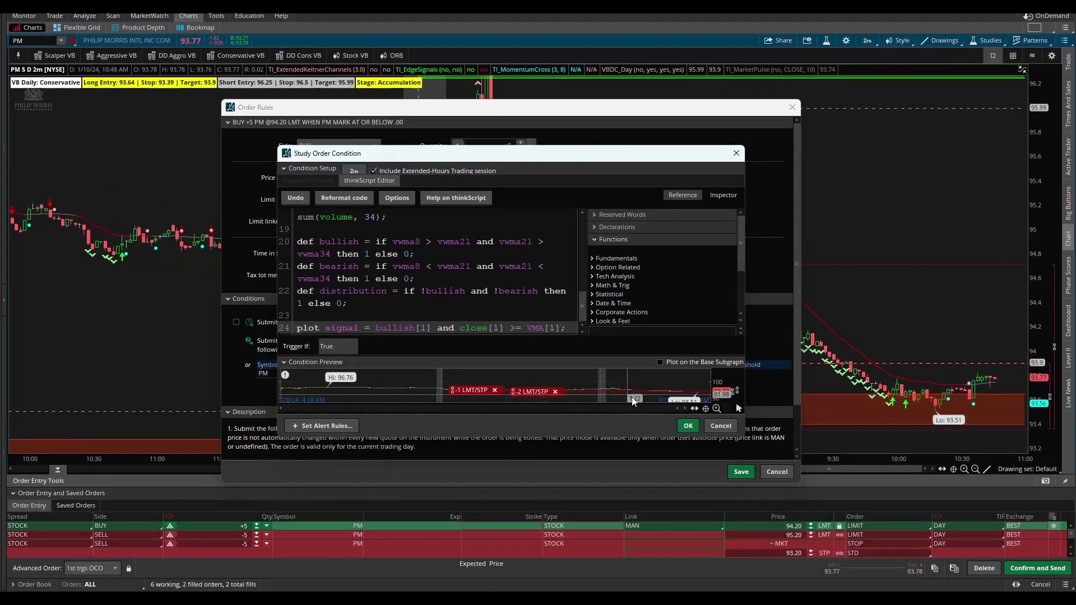
{"action": "left_click", "coordinate": [763, 488]}
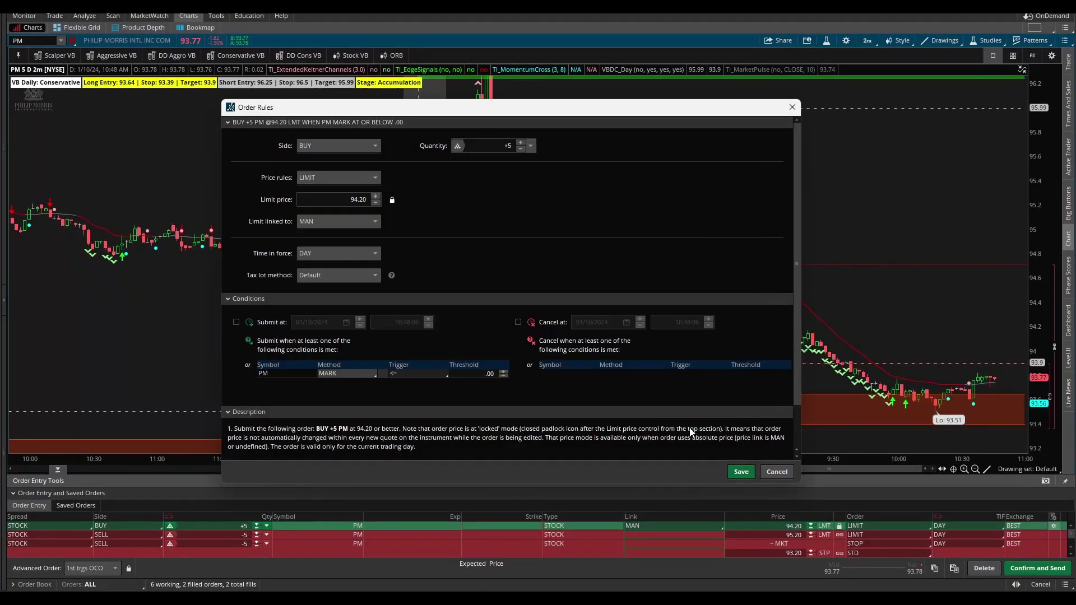
Cancel the buy at 11:50:06, peg its limit to the bid, and save the rules
{"action": "left_click", "coordinate": [517, 322]}
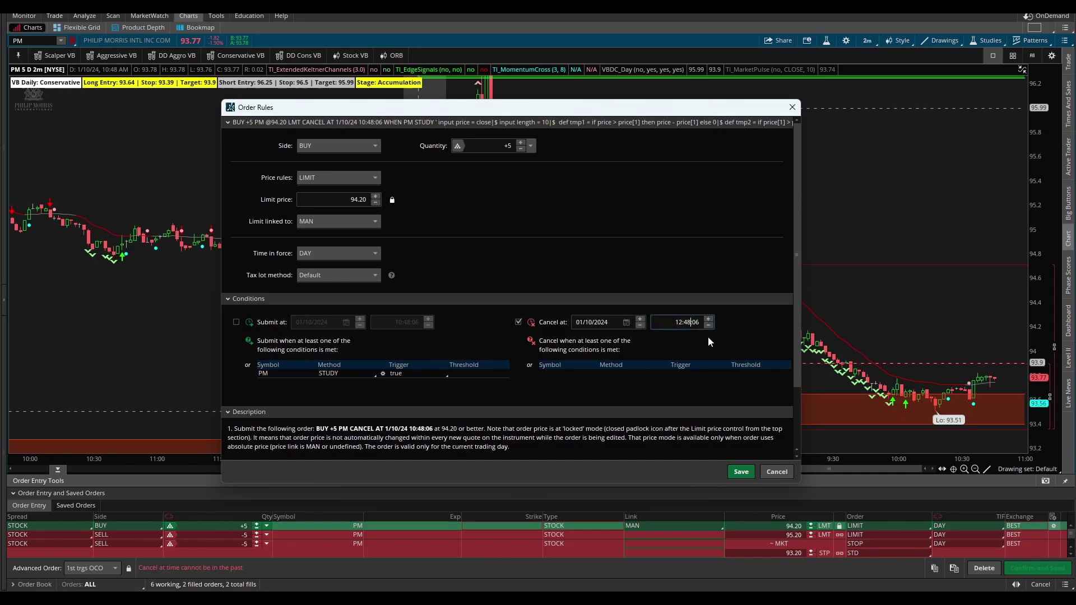
{"action": "type", "text": "11:50"}
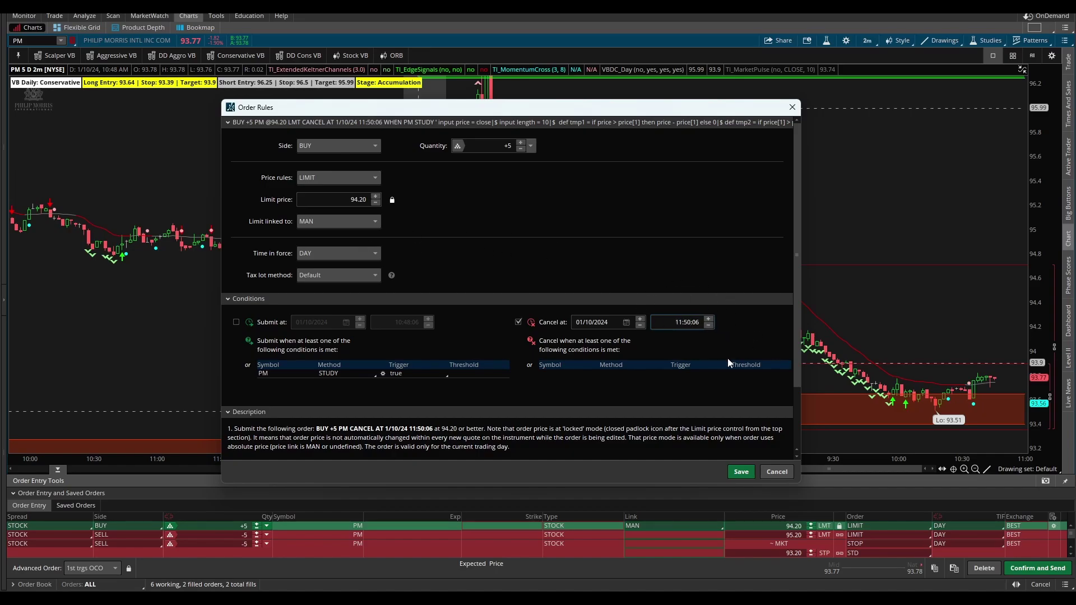
{"action": "left_click", "coordinate": [355, 221]}
{"action": "left_click", "coordinate": [338, 295]}
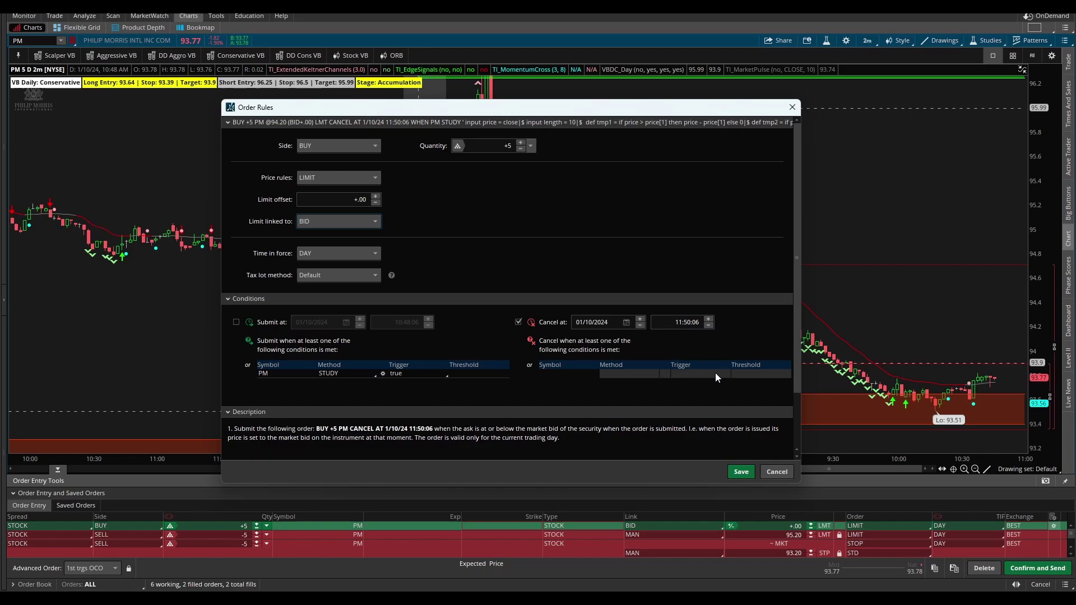
{"action": "left_click", "coordinate": [740, 469]}
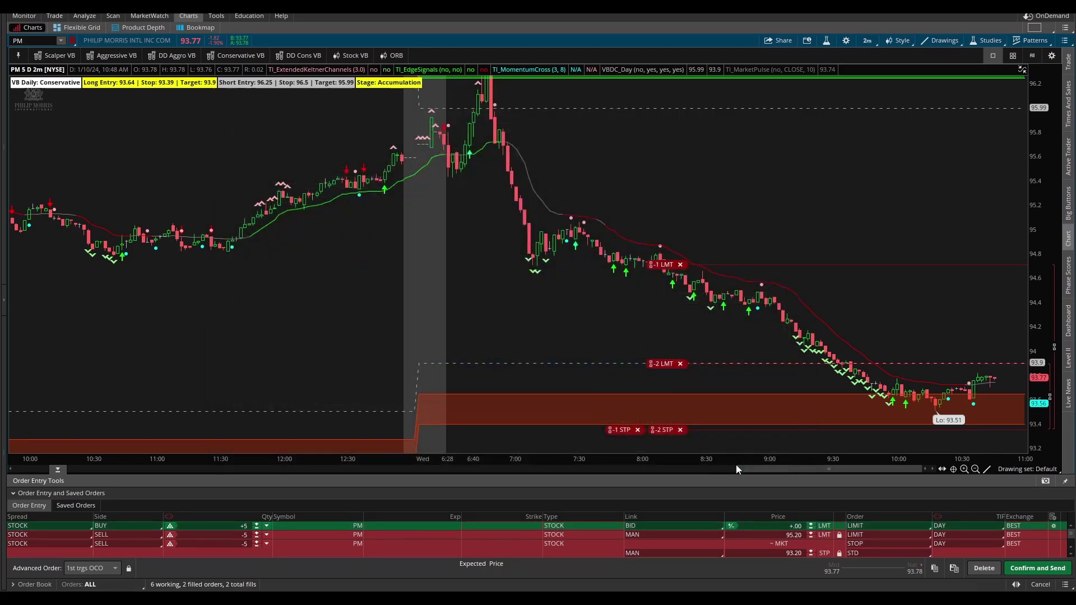
Save the entry rules and peg the -1 profit target to the average fill price plus 1.00
{"action": "left_click", "coordinate": [257, 529]}
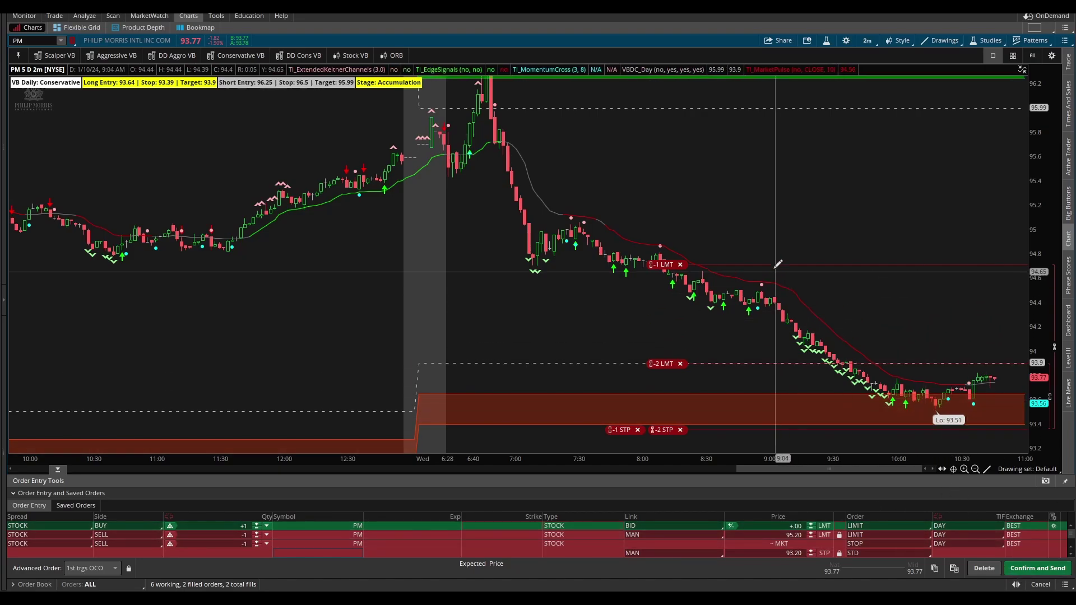
{"action": "left_click", "coordinate": [1054, 535]}
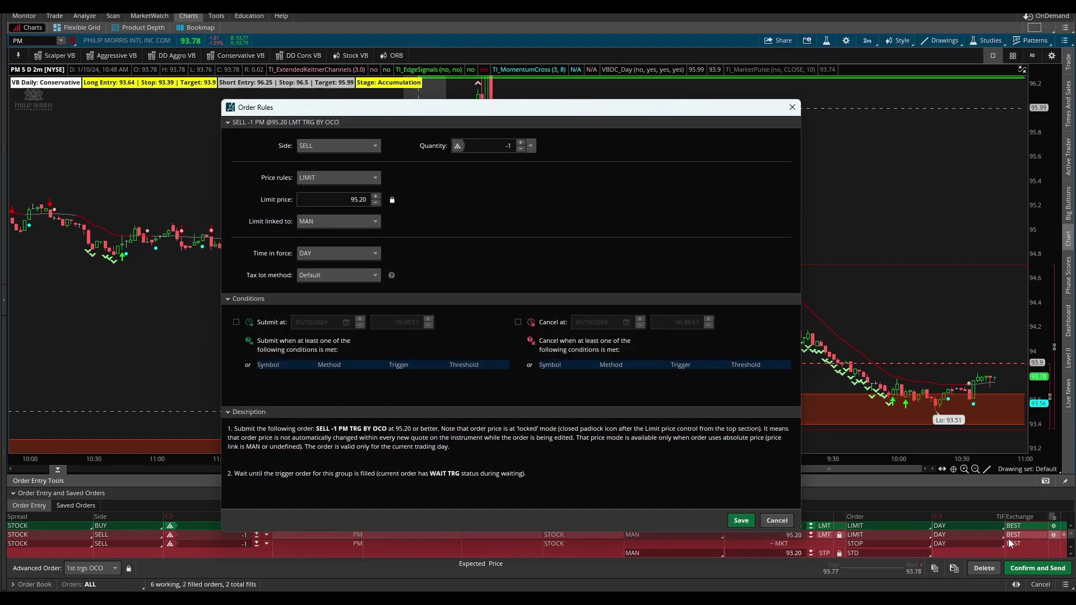
{"action": "left_click", "coordinate": [328, 222]}
{"action": "scroll", "coordinate": [331, 286], "scroll_direction": "down", "scroll_amount": 2}
{"action": "scroll", "coordinate": [323, 305], "scroll_direction": "down", "scroll_amount": 1}
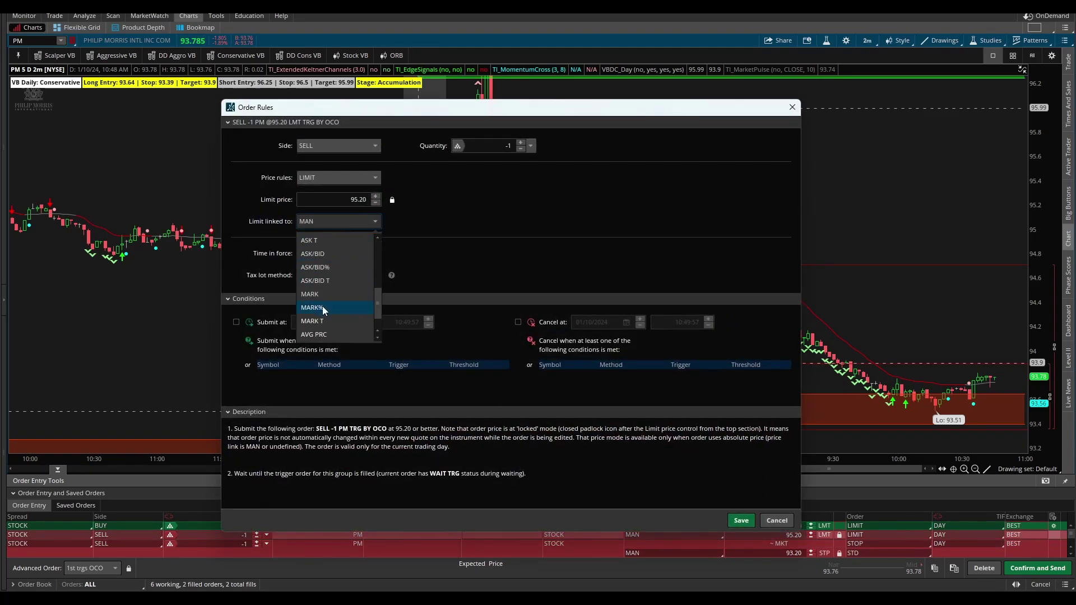
{"action": "left_click", "coordinate": [323, 307]}
{"action": "left_click", "coordinate": [741, 520]}
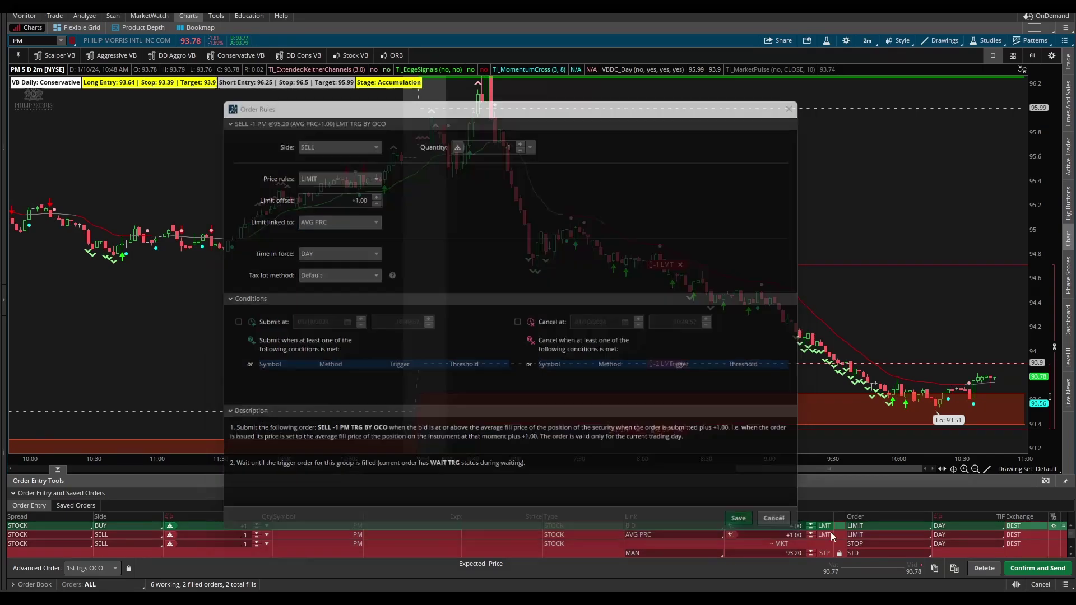
Peg the -1 stop order to the average fill price minus 1.00
{"action": "left_click", "coordinate": [1054, 544]}
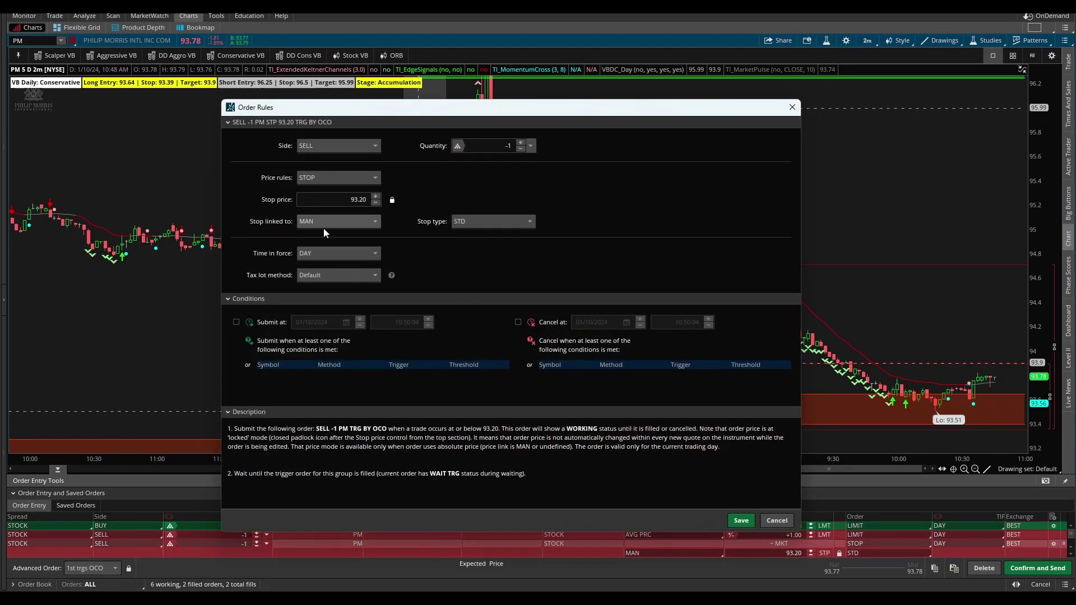
{"action": "left_click", "coordinate": [327, 222]}
{"action": "scroll", "coordinate": [332, 297], "scroll_direction": "down", "scroll_amount": 3}
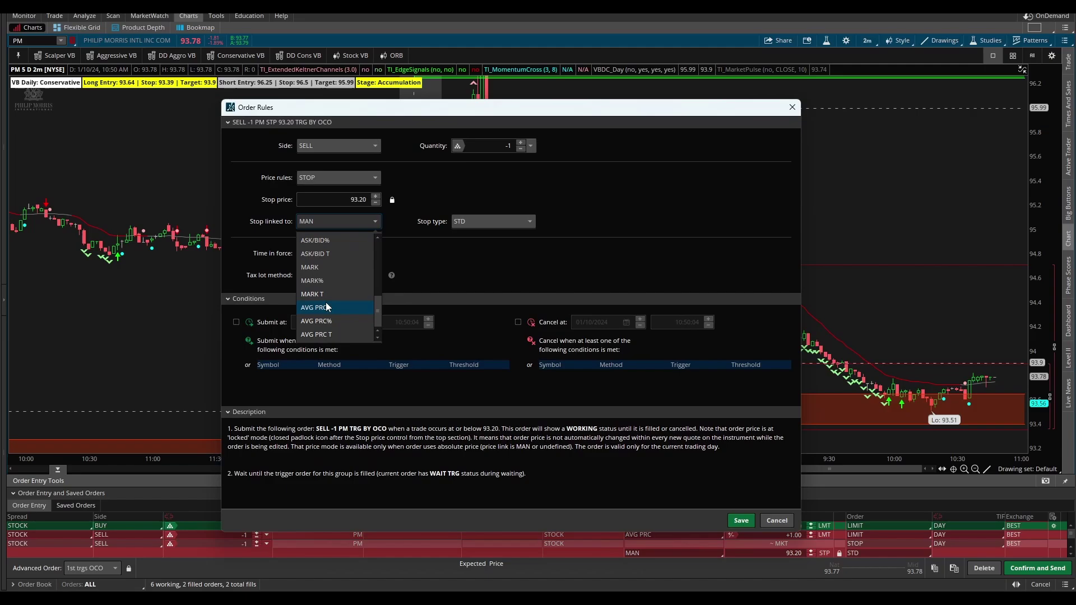
{"action": "left_click", "coordinate": [327, 307]}
{"action": "left_click", "coordinate": [741, 521]}
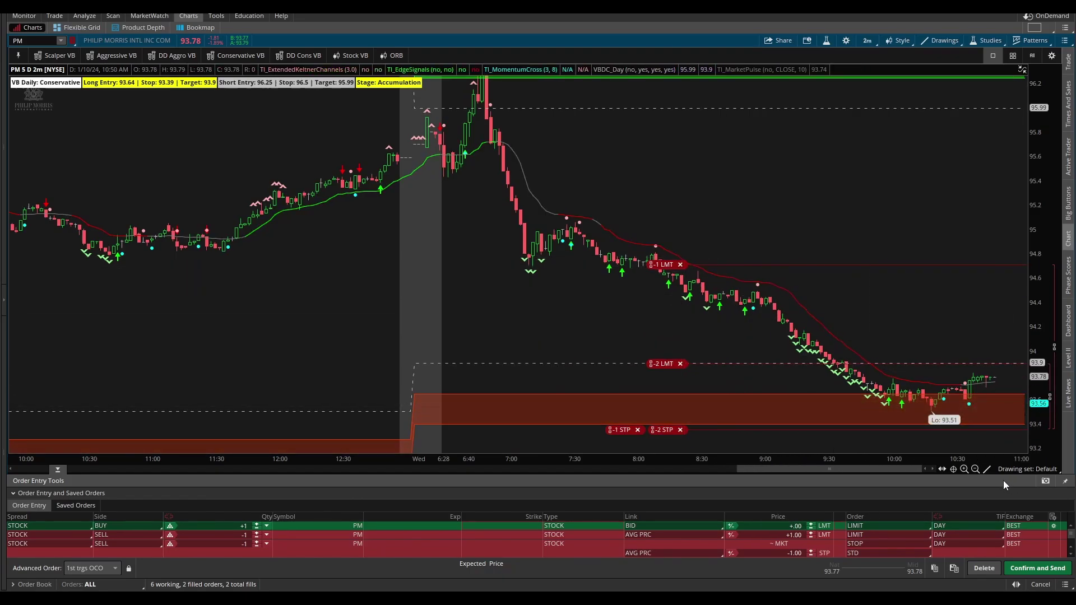
Send the +1 PM bracket and mark the selloff and recent lows with arrows and a circle
{"action": "left_click", "coordinate": [1036, 568]}
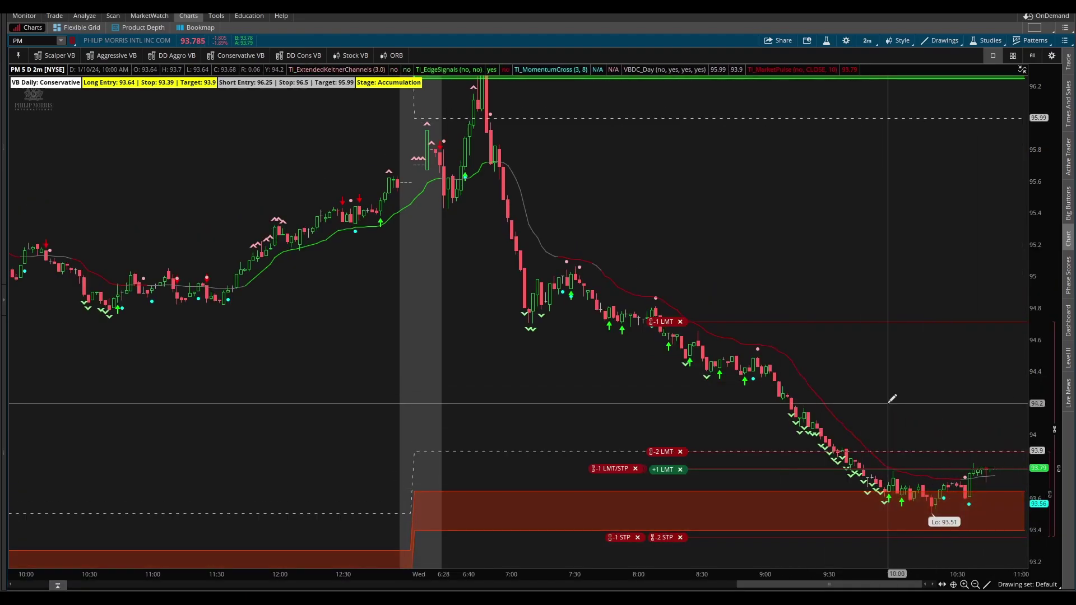
{"action": "mouse_move", "coordinate": [884, 370]}
{"action": "left_mouse_down"}
{"action": "mouse_move", "coordinate": [877, 391]}
{"action": "mouse_move", "coordinate": [848, 412]}
{"action": "mouse_move", "coordinate": [862, 418]}
{"action": "left_mouse_up"}
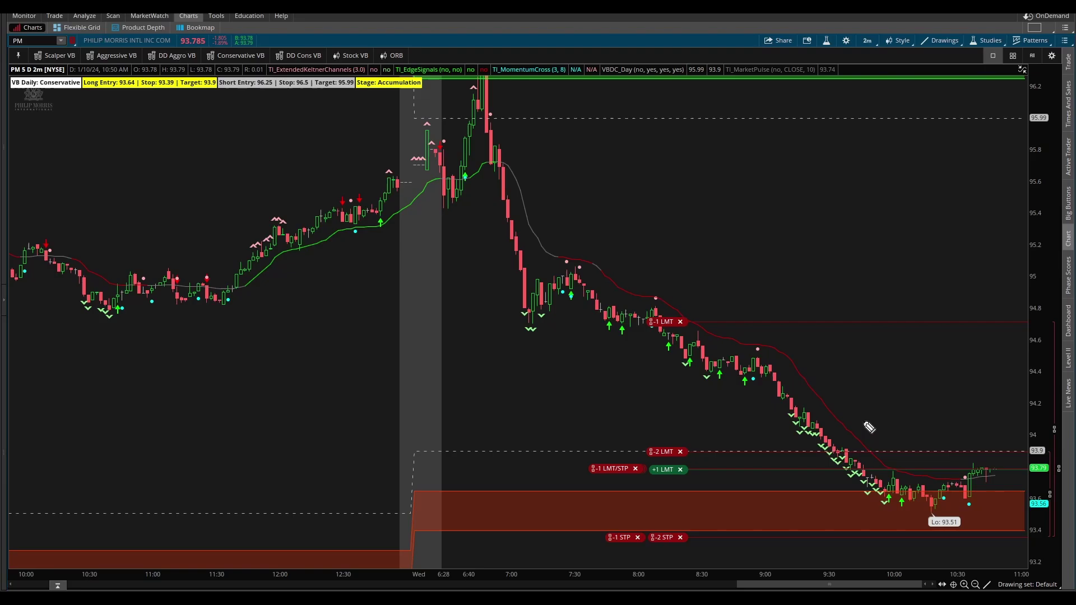
{"action": "mouse_move", "coordinate": [844, 354]}
{"action": "left_mouse_down"}
{"action": "mouse_move", "coordinate": [831, 386]}
{"action": "mouse_move", "coordinate": [837, 380]}
{"action": "left_mouse_up"}
{"action": "mouse_move", "coordinate": [1005, 457]}
{"action": "left_mouse_down"}
{"action": "mouse_move", "coordinate": [895, 500]}
{"action": "mouse_move", "coordinate": [1008, 468]}
{"action": "left_mouse_up"}
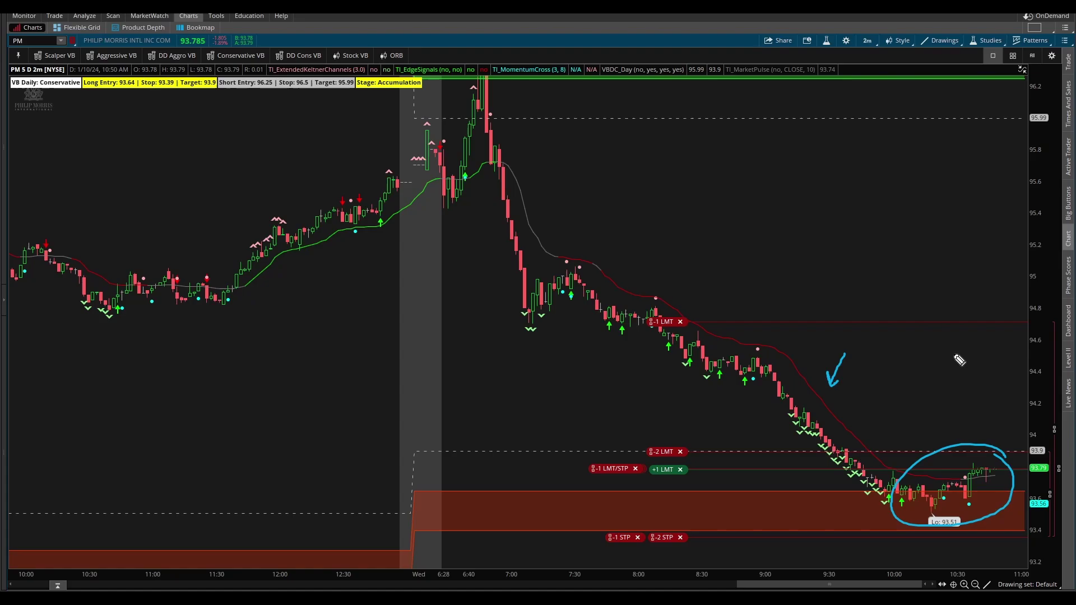
{"action": "mouse_move", "coordinate": [954, 353]}
{"action": "left_mouse_down"}
{"action": "mouse_move", "coordinate": [962, 423]}
{"action": "mouse_move", "coordinate": [975, 433]}
{"action": "mouse_move", "coordinate": [950, 412]}
{"action": "mouse_move", "coordinate": [954, 421]}
{"action": "mouse_move", "coordinate": [975, 409]}
{"action": "mouse_move", "coordinate": [967, 432]}
{"action": "left_mouse_up"}
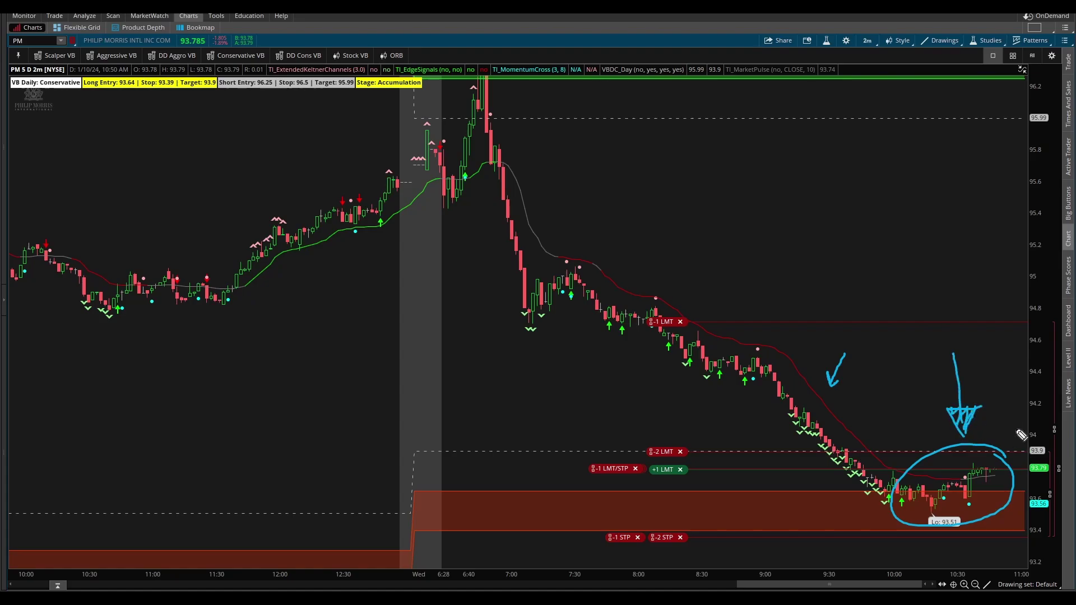
Clear the chart annotations and switch the PM chart to 5-minute candles
{"action": "key", "text": "Escape"}
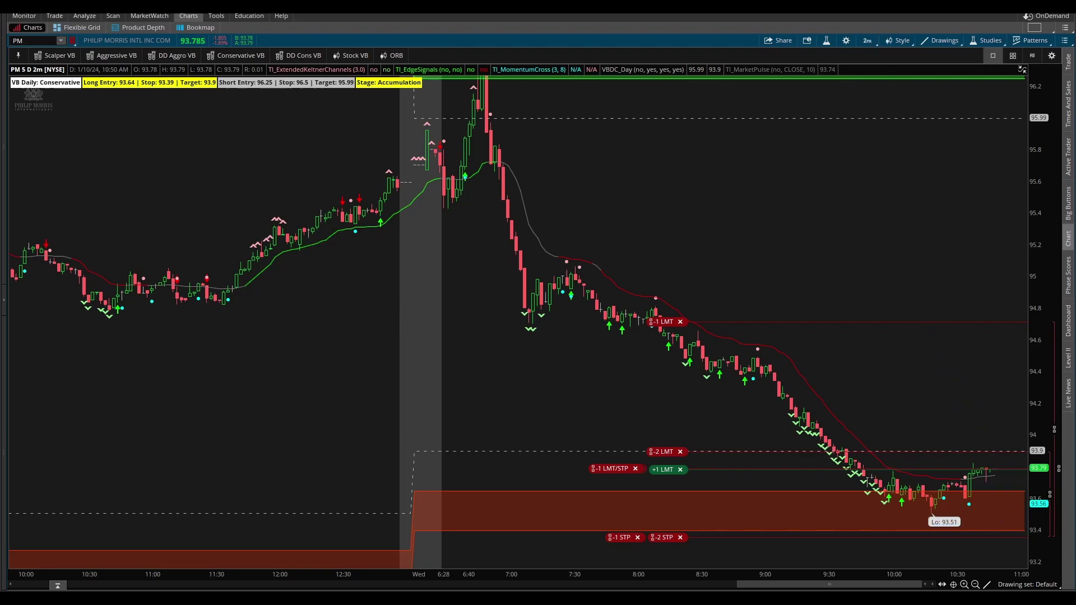
{"action": "left_click", "coordinate": [870, 40]}
{"action": "left_click", "coordinate": [842, 110]}
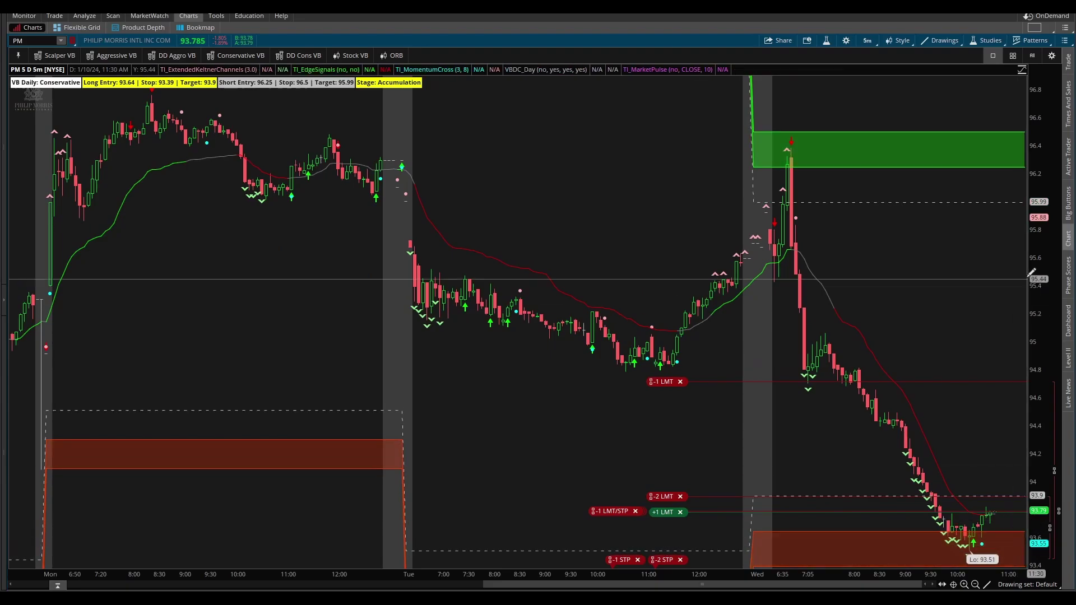
Rescale the chart's price axis and bring up the Active Trader ladder beside it
{"action": "left_click_drag", "start_coordinate": [1036, 255], "coordinate": [1038, 287]}
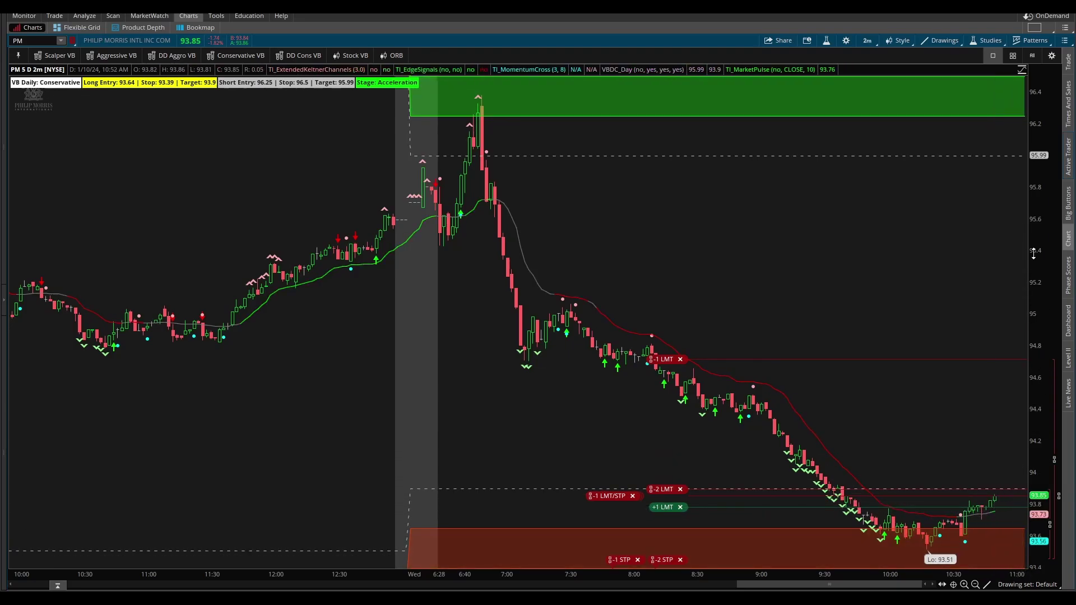
{"action": "left_click", "coordinate": [1068, 157]}
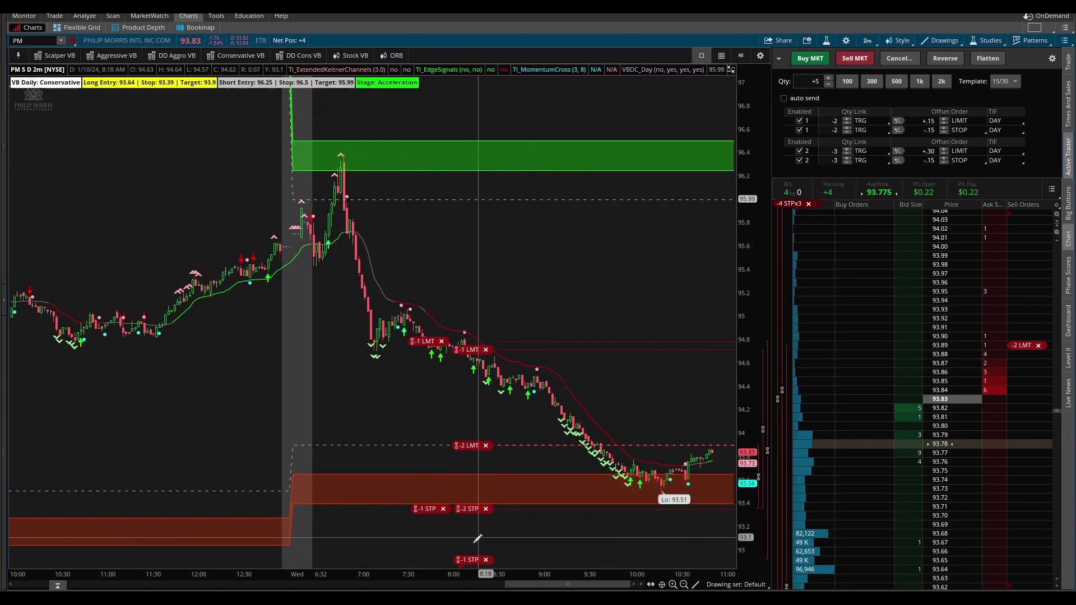
Raise the -1 stop to about 93.31 and lower the -1 target to 94.20, sending both
{"action": "left_click_drag", "start_coordinate": [471, 569], "coordinate": [471, 514]}
{"action": "key", "text": "Return"}
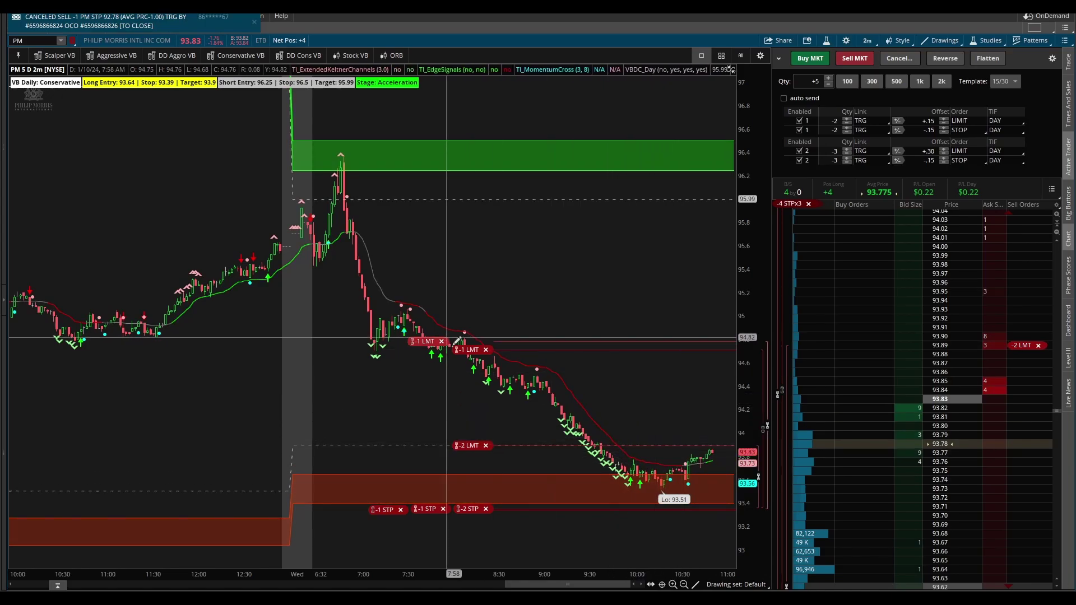
{"action": "left_click_drag", "start_coordinate": [469, 354], "coordinate": [436, 415]}
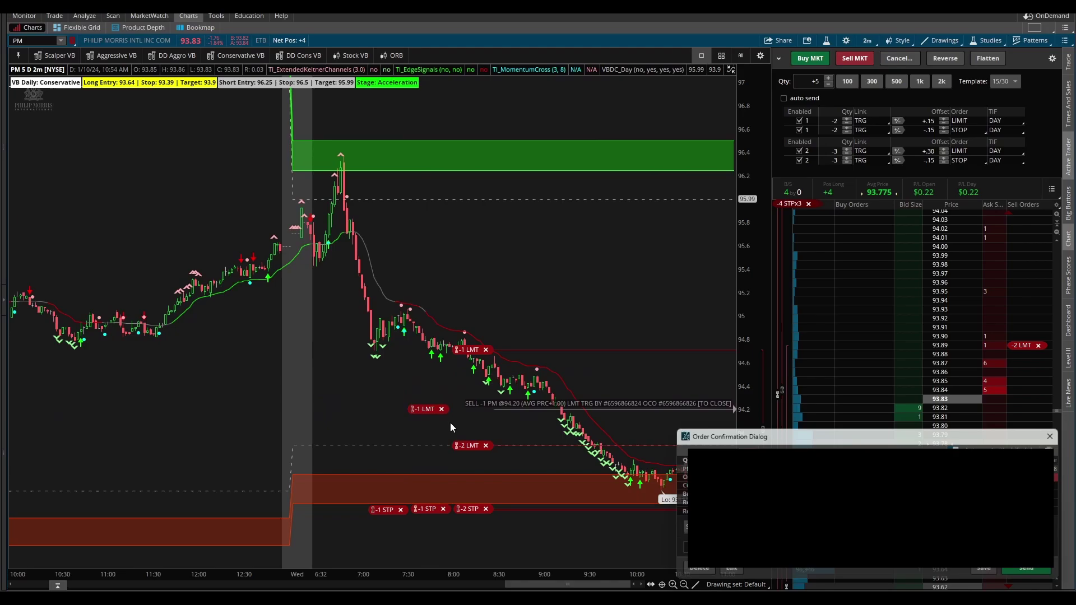
{"action": "left_click", "coordinate": [1038, 573]}
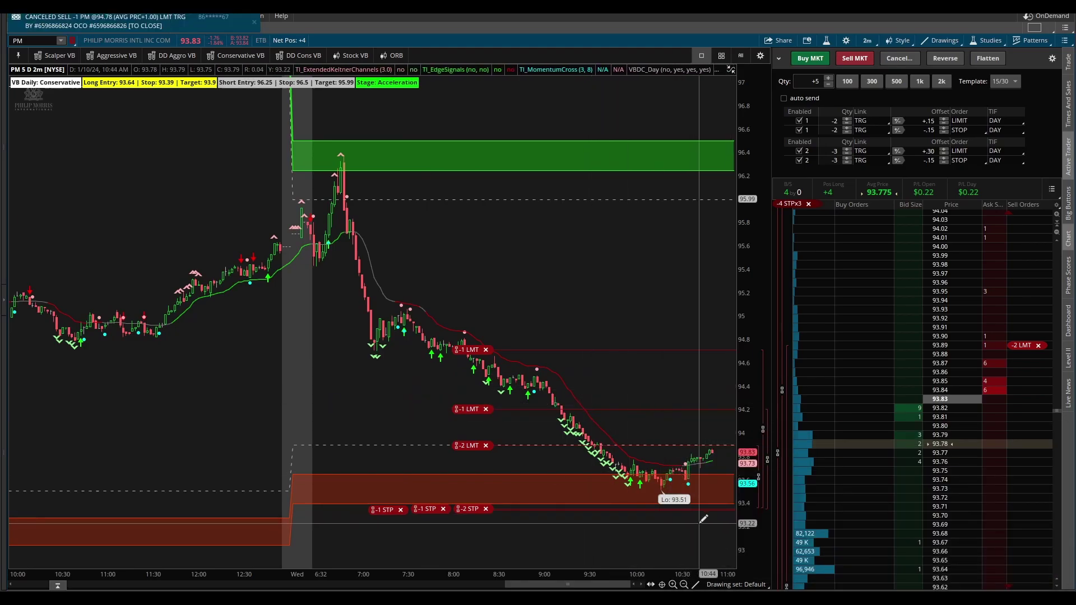